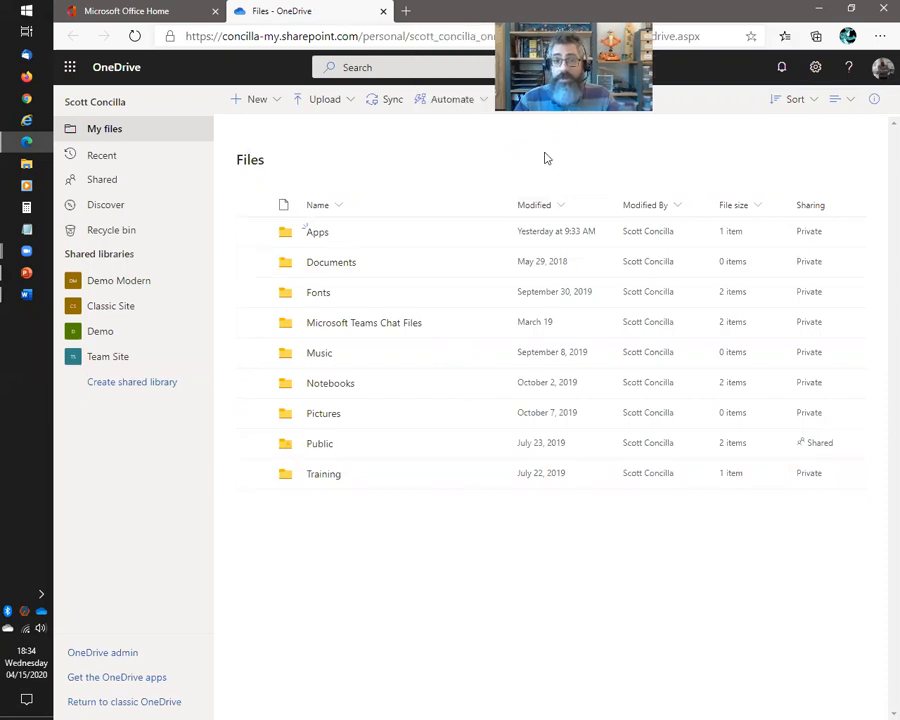
Step: Switch to the PowerPoint slide show, advance to the slide on the five basic interface parts, and compare it with the OneDrive page
key(alt+Tab)
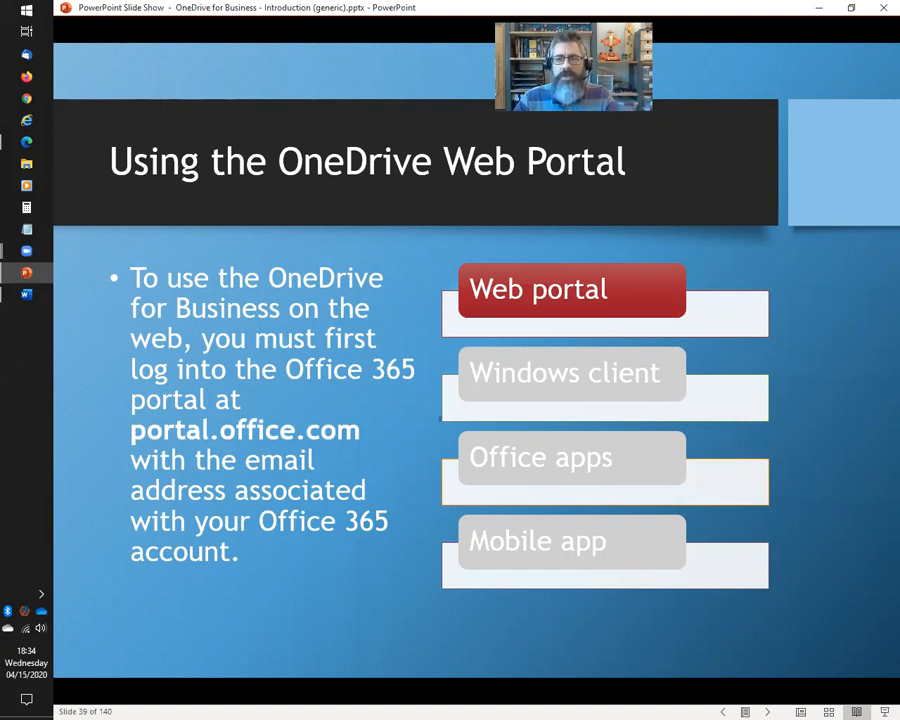
key(Right)
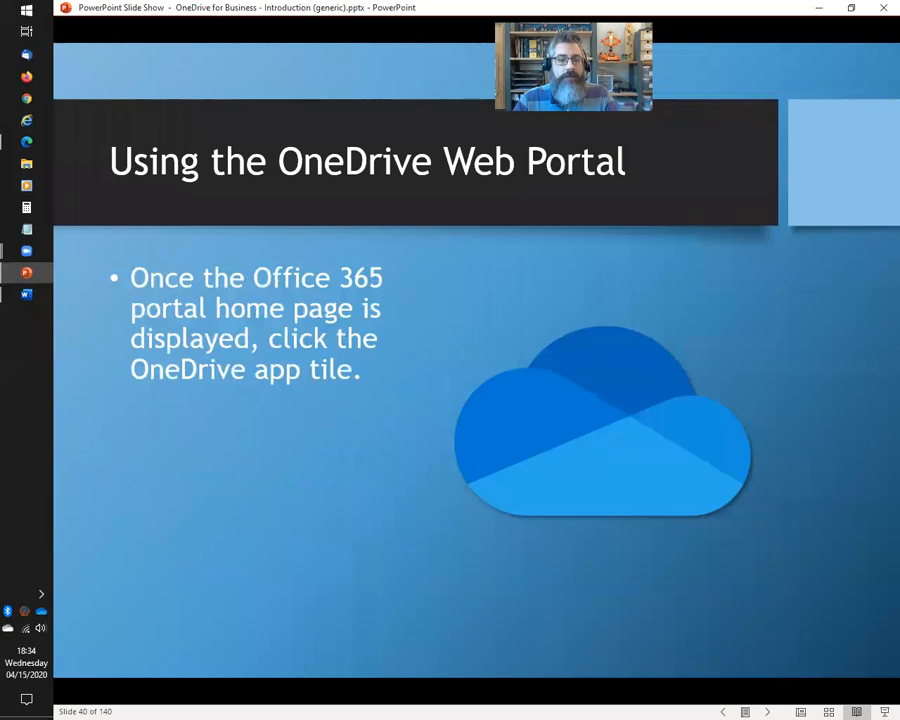
key(Right)
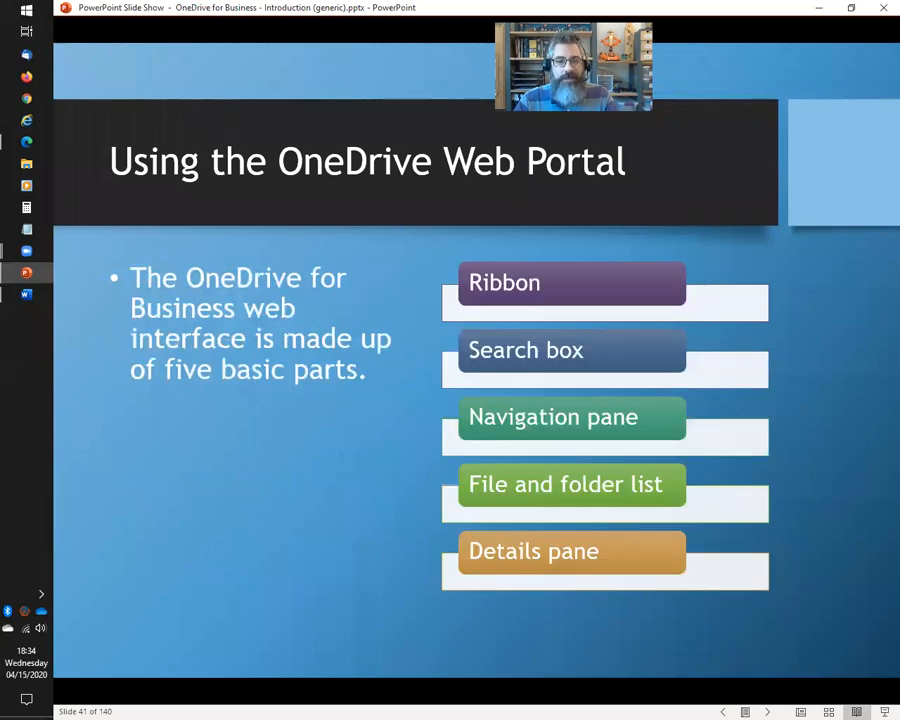
key(alt+Tab)
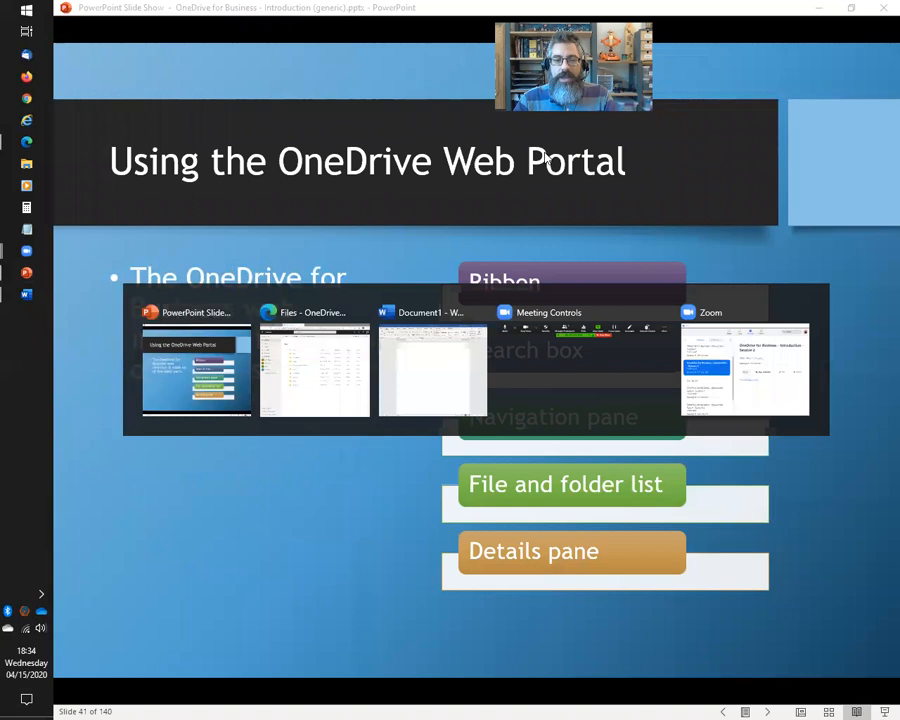
key(alt+Tab)
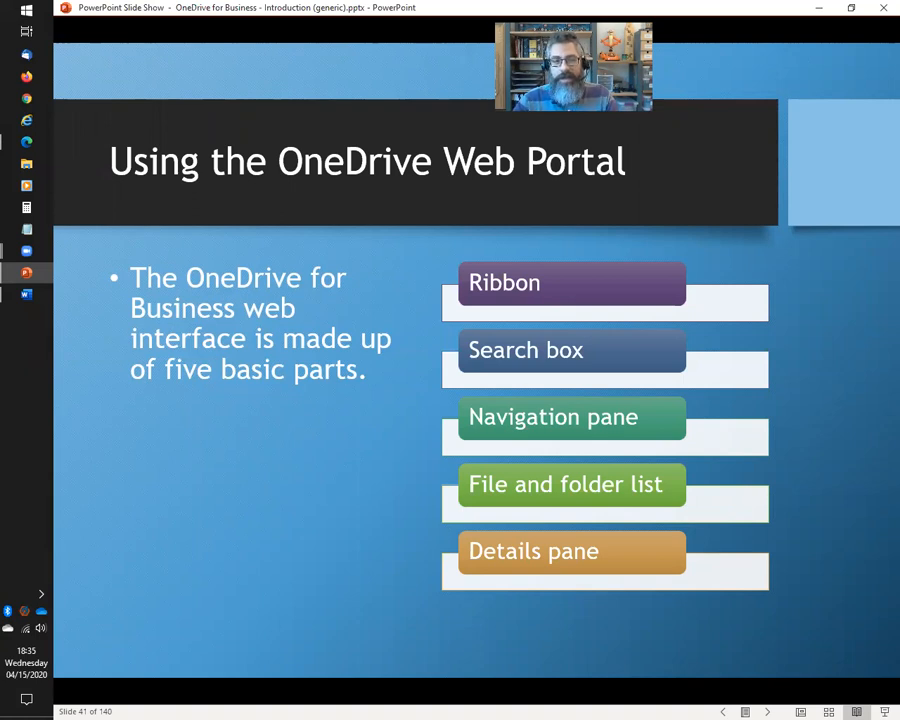
Step: Advance the slide show through the Ribbon and Search box slides, viewing the OneDrive page after each one
key(Right)
key(alt+Tab)
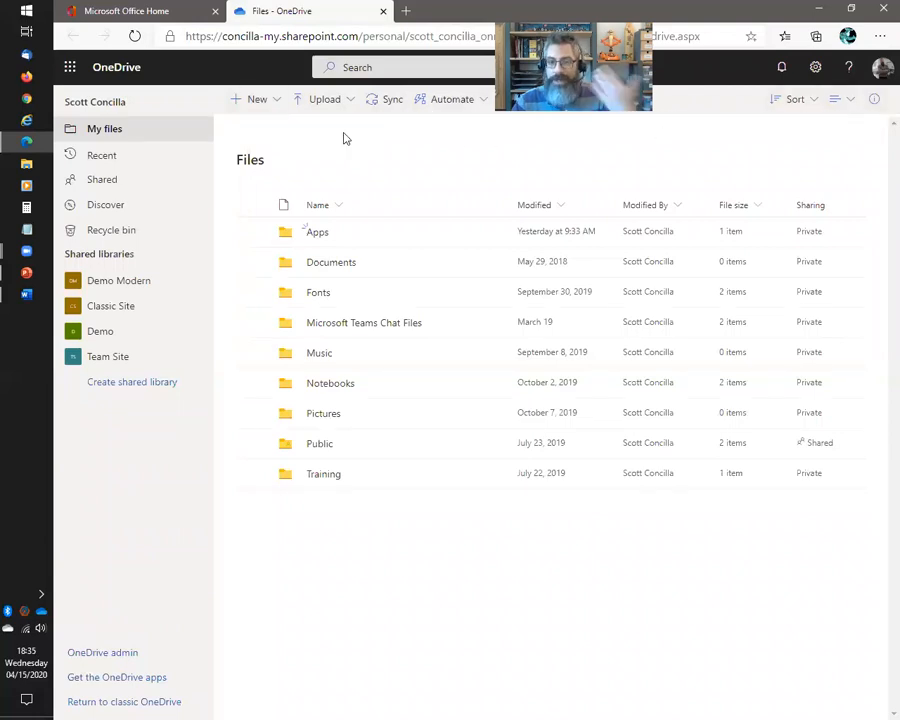
key(alt+Tab)
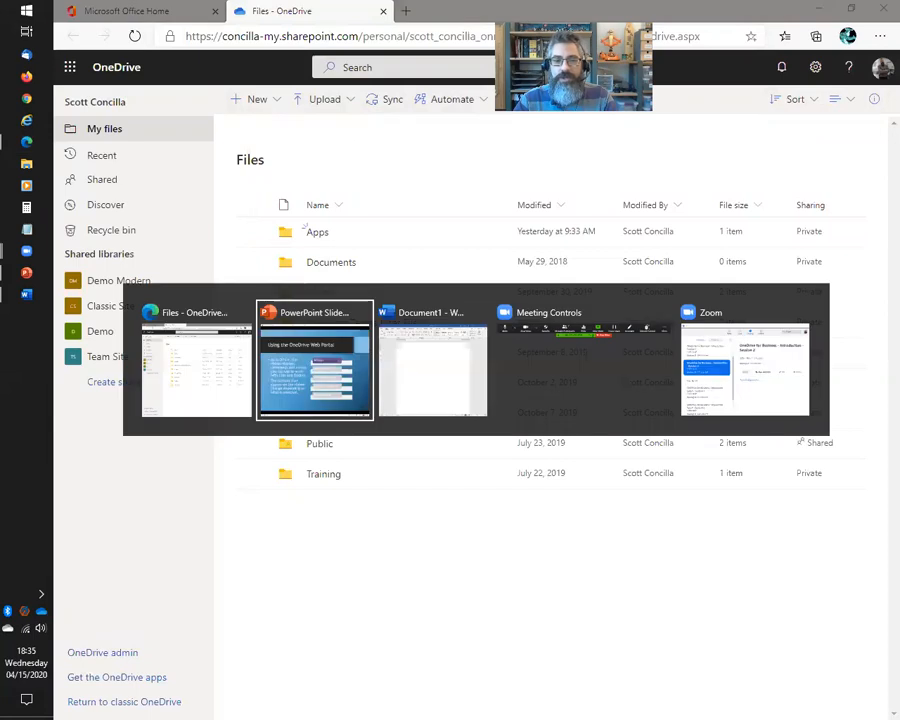
key(Right)
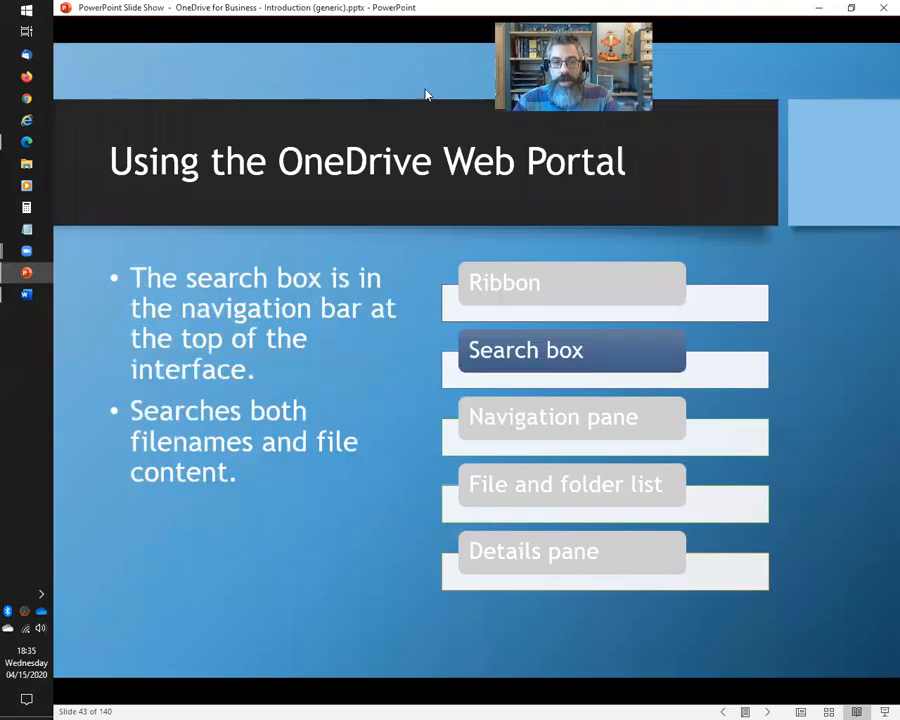
key(alt+Tab)
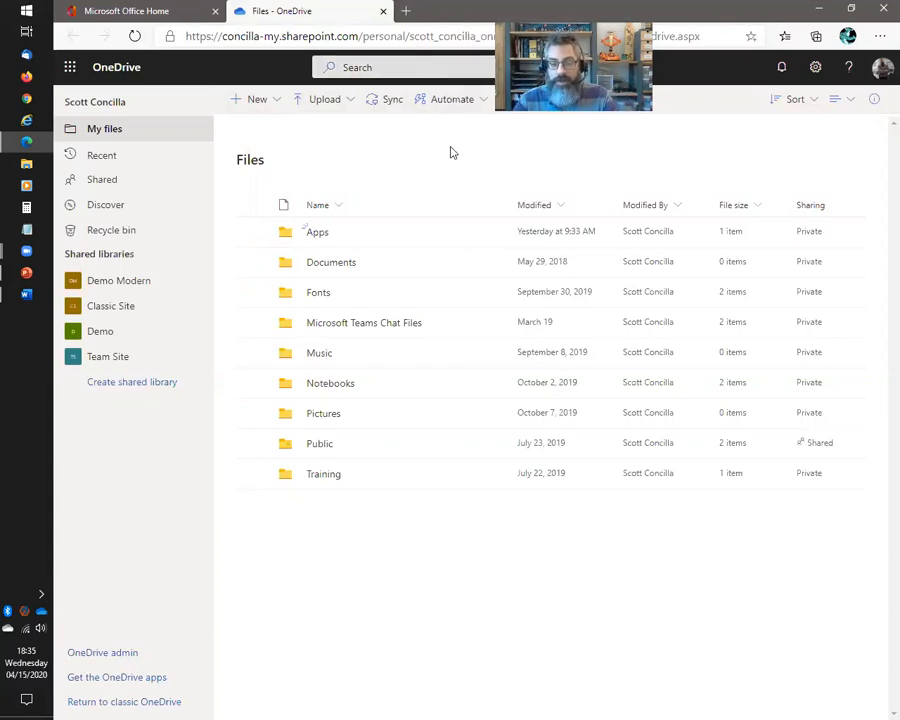
key(alt+Tab)
Step: Advance through the Navigation pane and File and folder list slides in PowerPoint, viewing the OneDrive page after each one
key(Right)
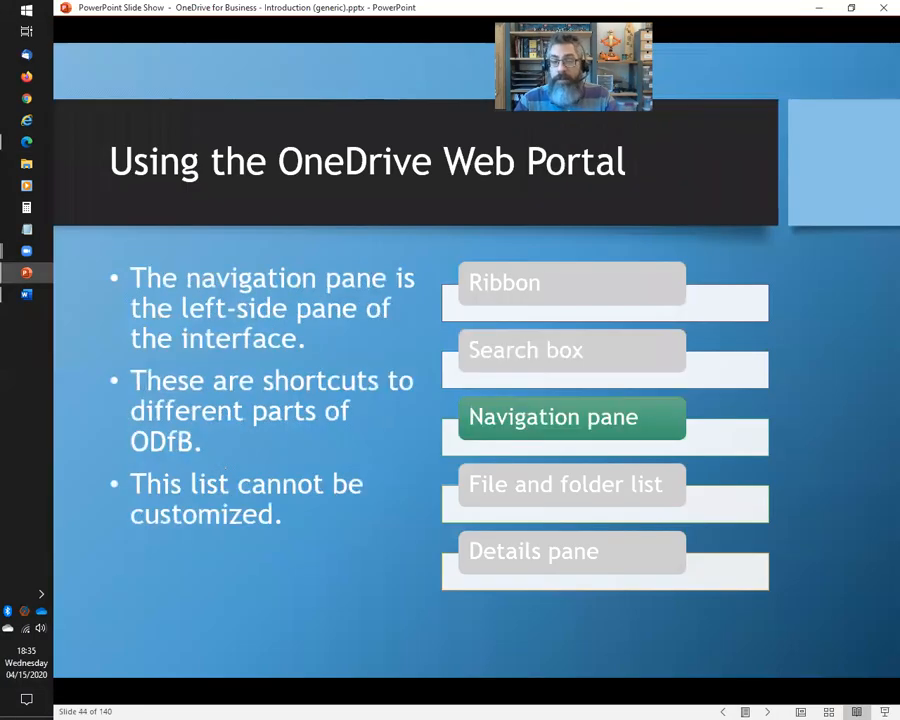
key(alt+Tab)
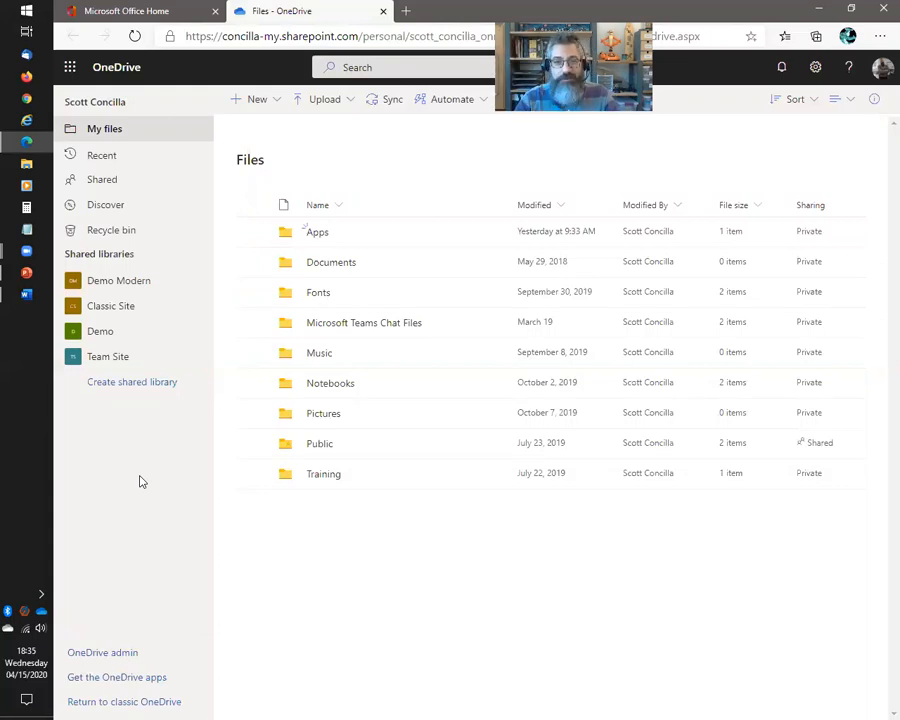
key(alt+Tab)
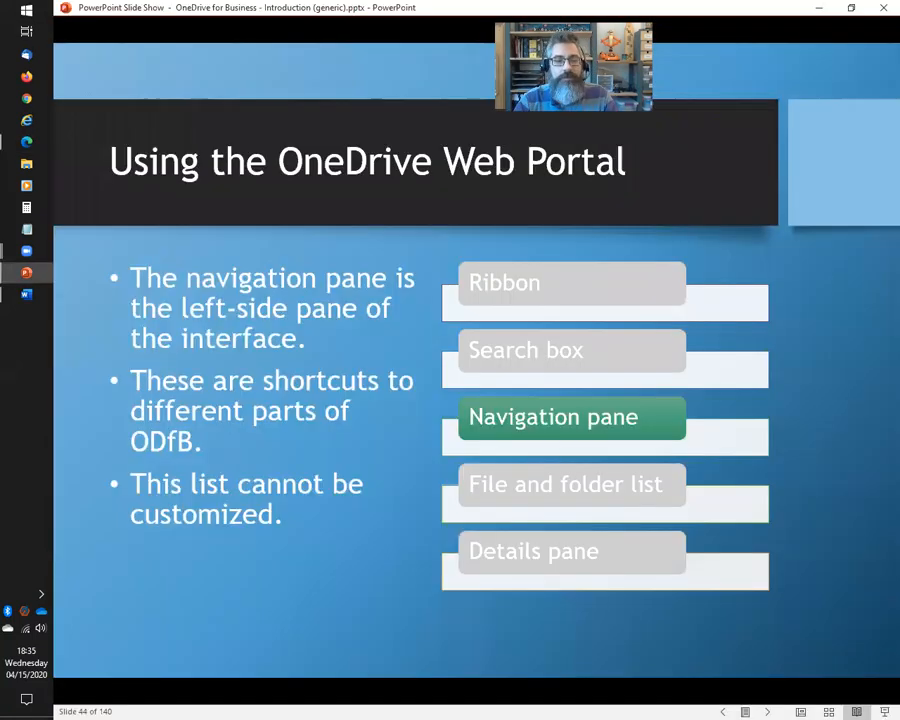
key(Right)
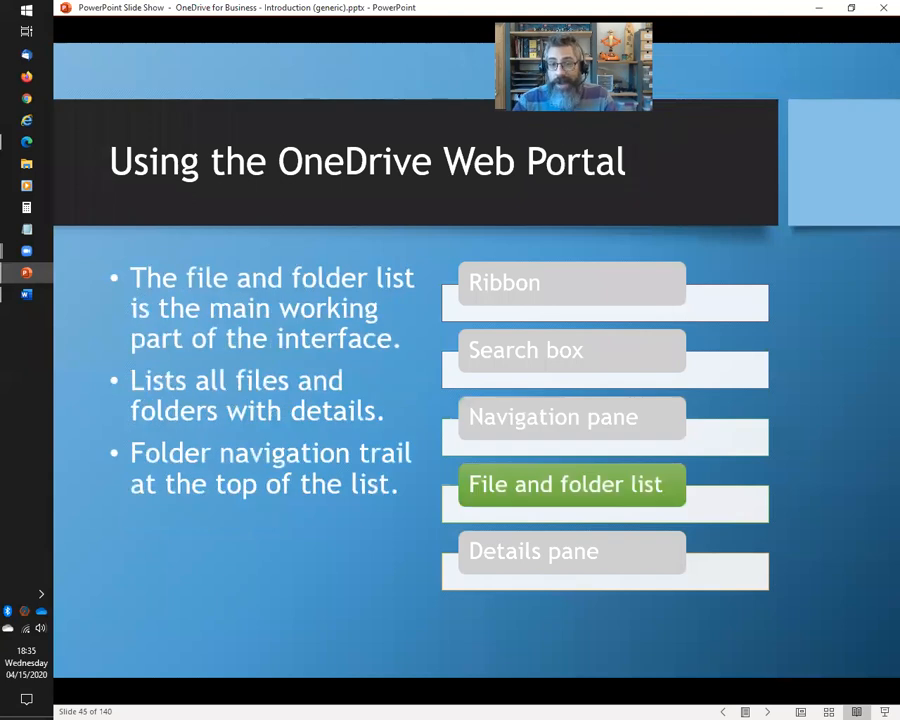
key(alt+Tab)
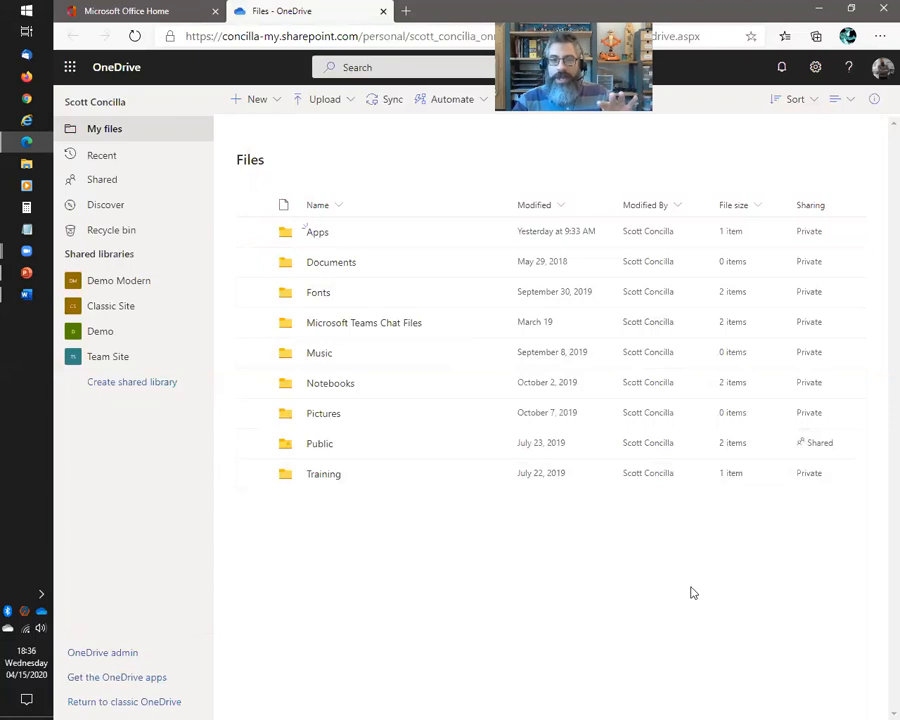
Step: Look at the sort options for the Files page and display the folders as Tiles
click(796, 105)
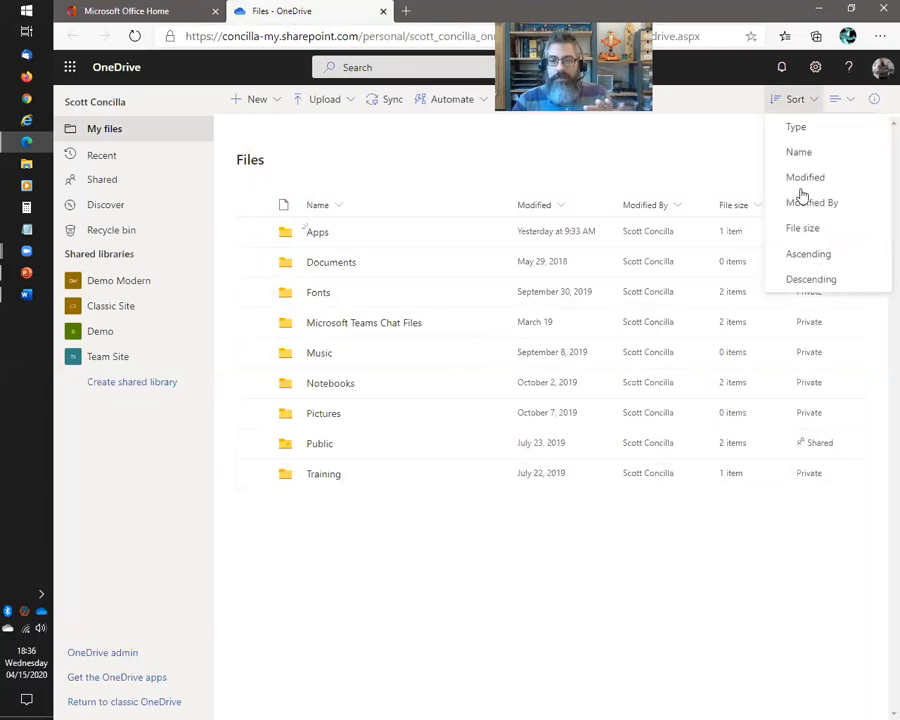
click(838, 101)
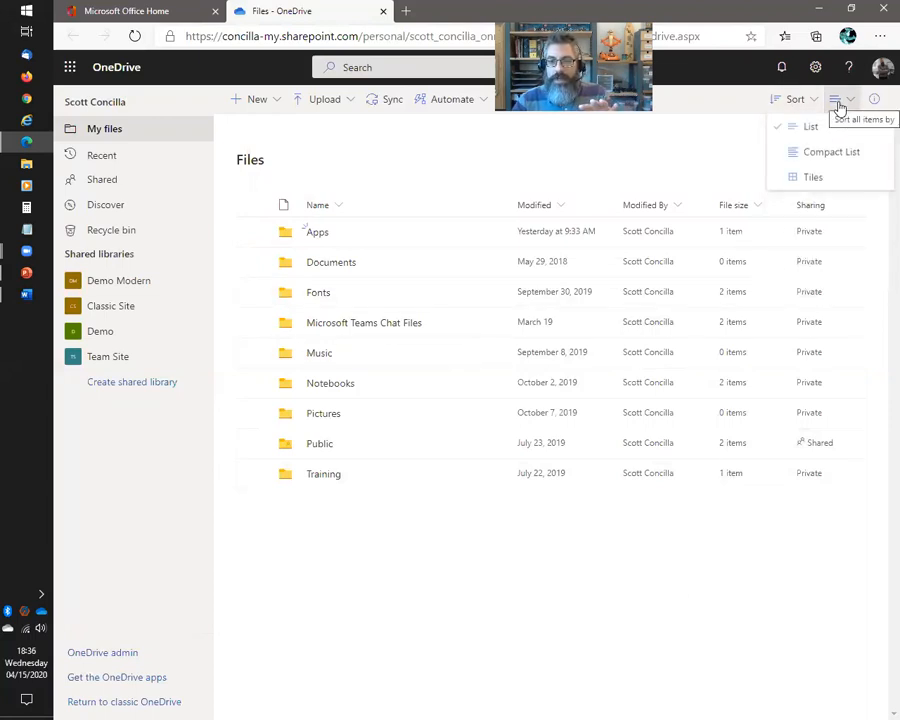
click(818, 176)
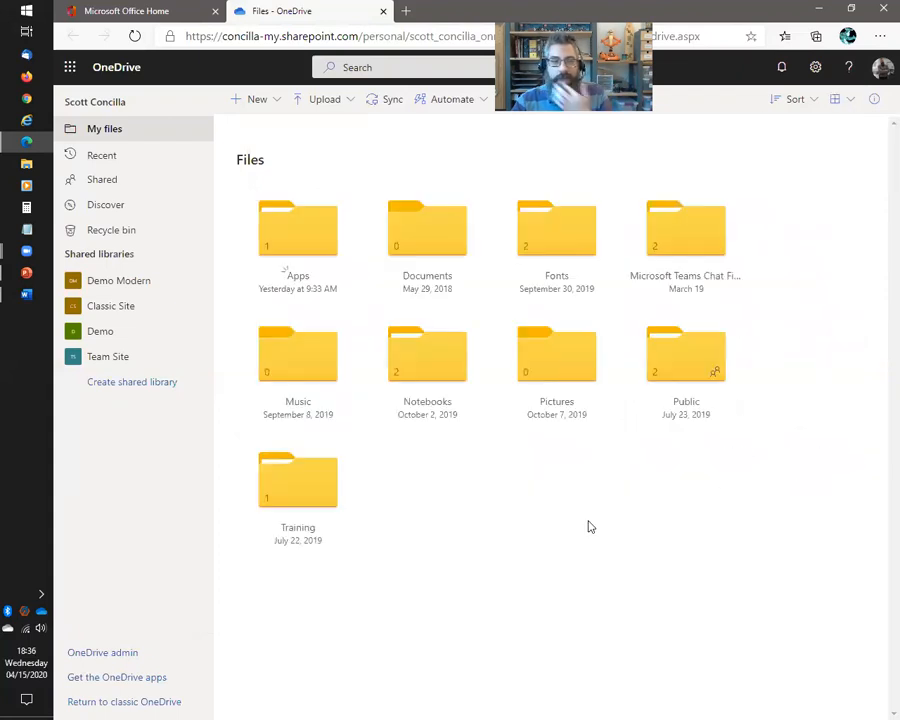
Step: Return the Files page from Tiles to the List layout
click(840, 104)
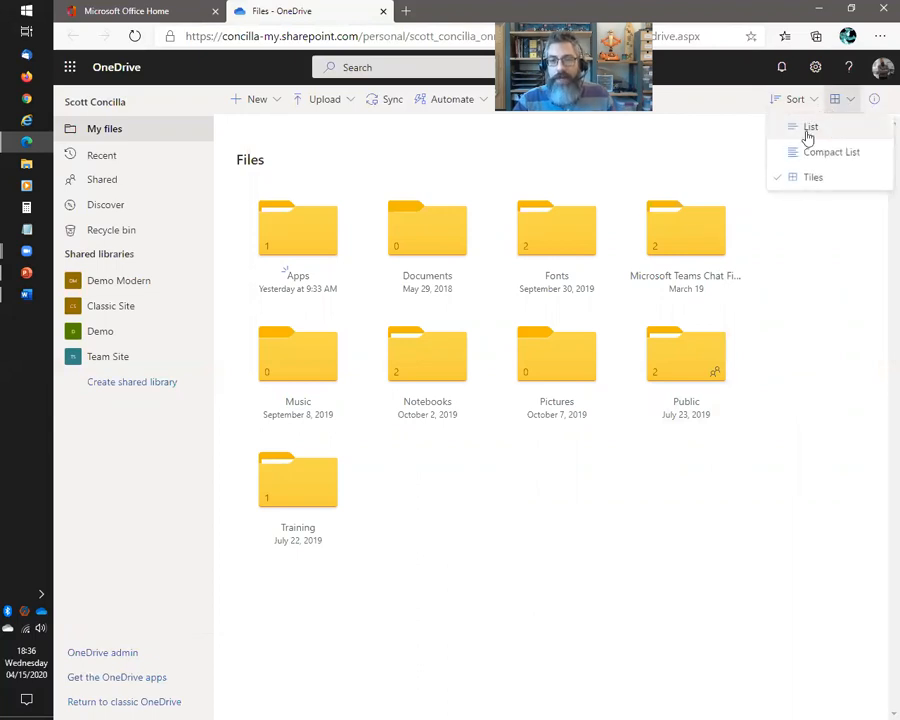
click(743, 489)
click(842, 101)
click(850, 125)
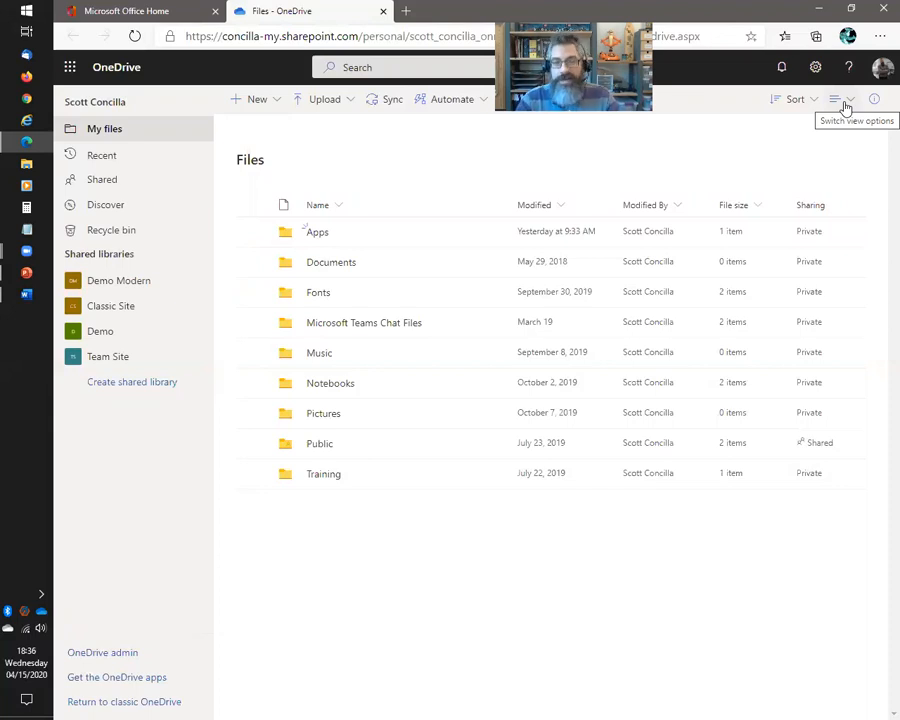
Step: Advance the PowerPoint slide show to the Details pane slide and return to the OneDrive Files page
key(alt+Tab)
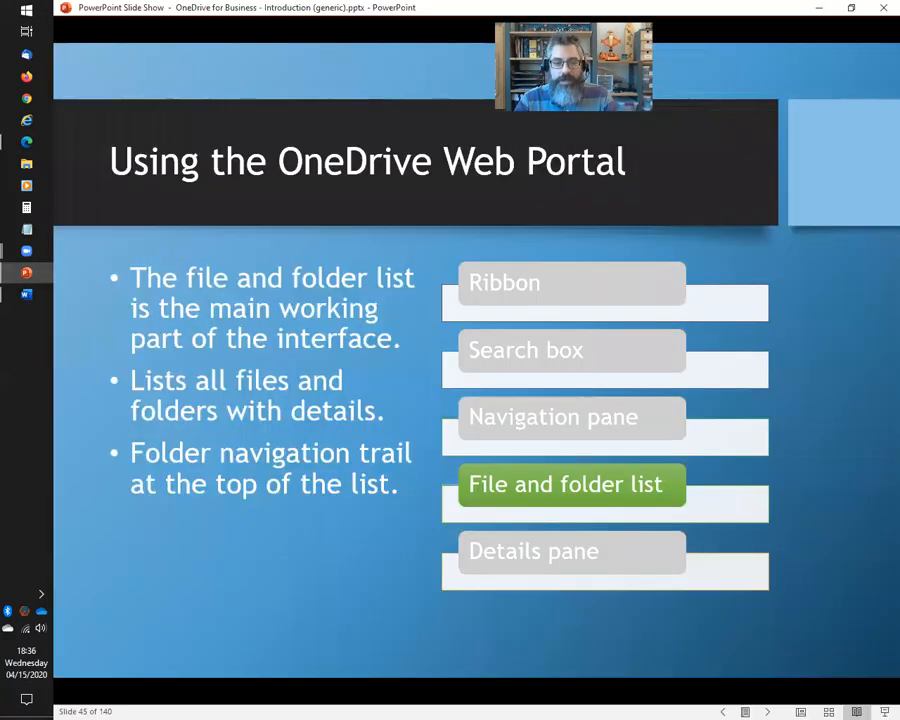
key(Right)
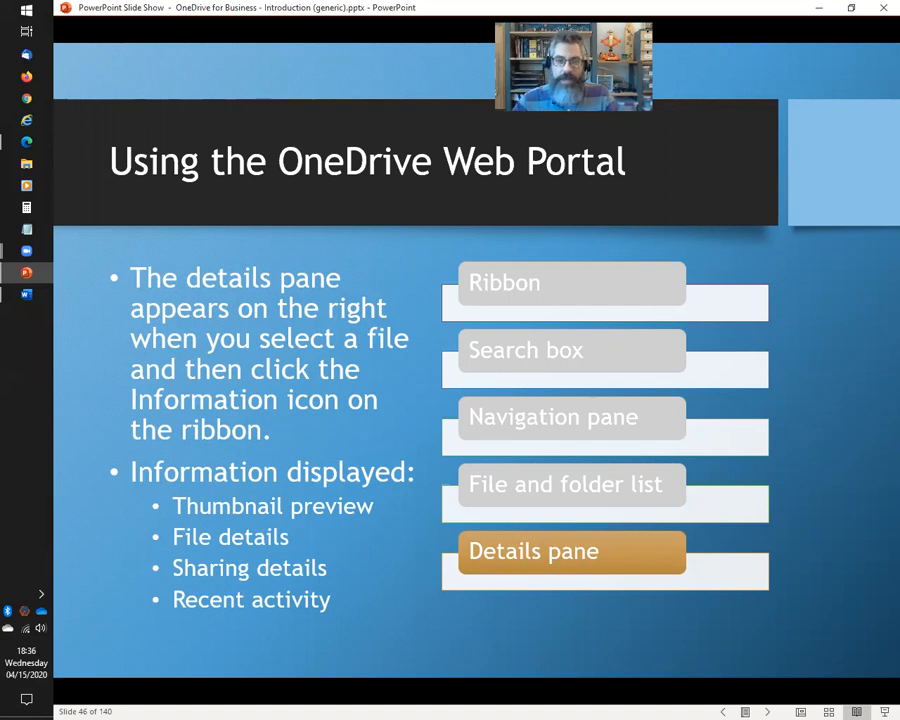
key(alt+Tab)
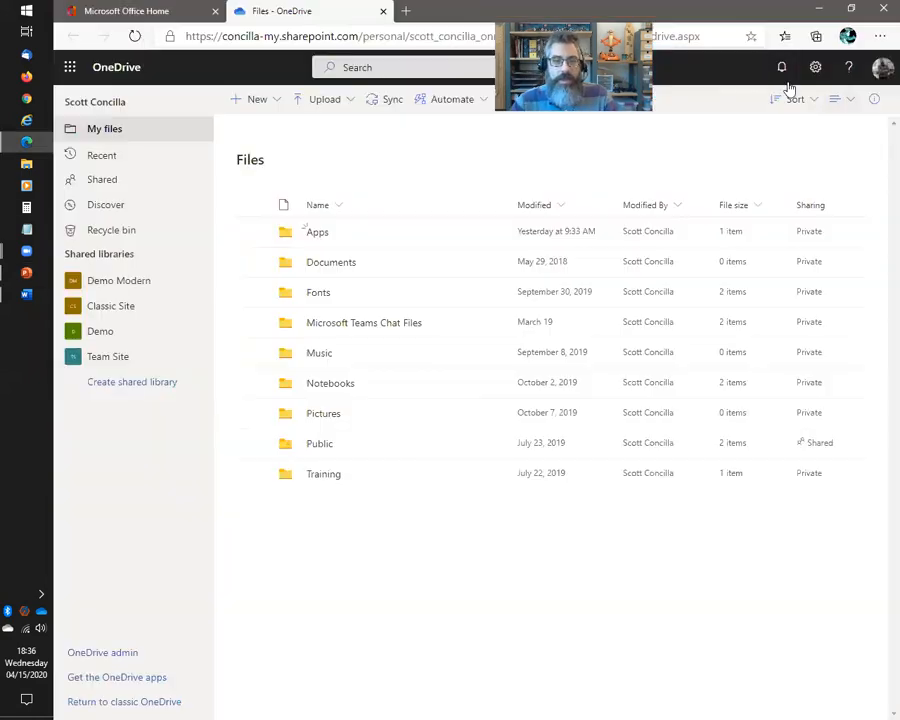
Step: Select the Documents folder, examine its access and activity in the details pane, and close the pane
click(253, 265)
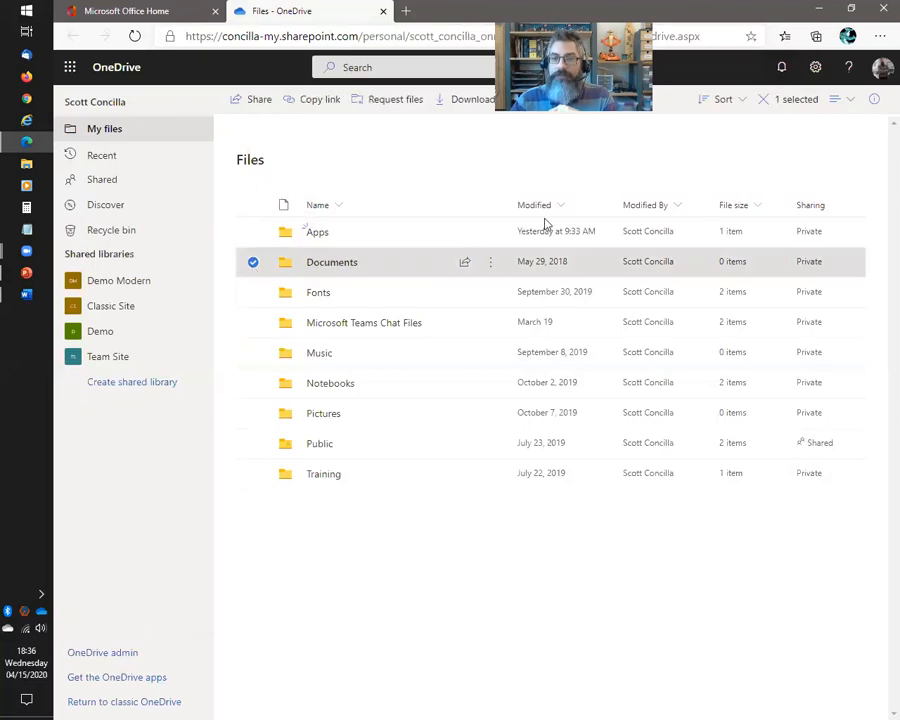
click(874, 102)
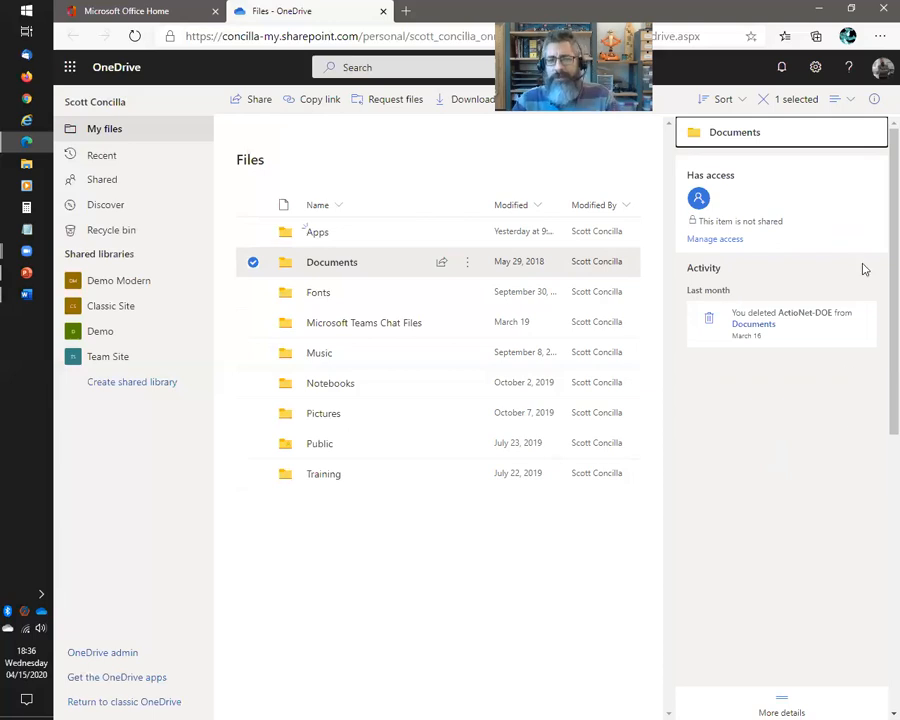
click(879, 106)
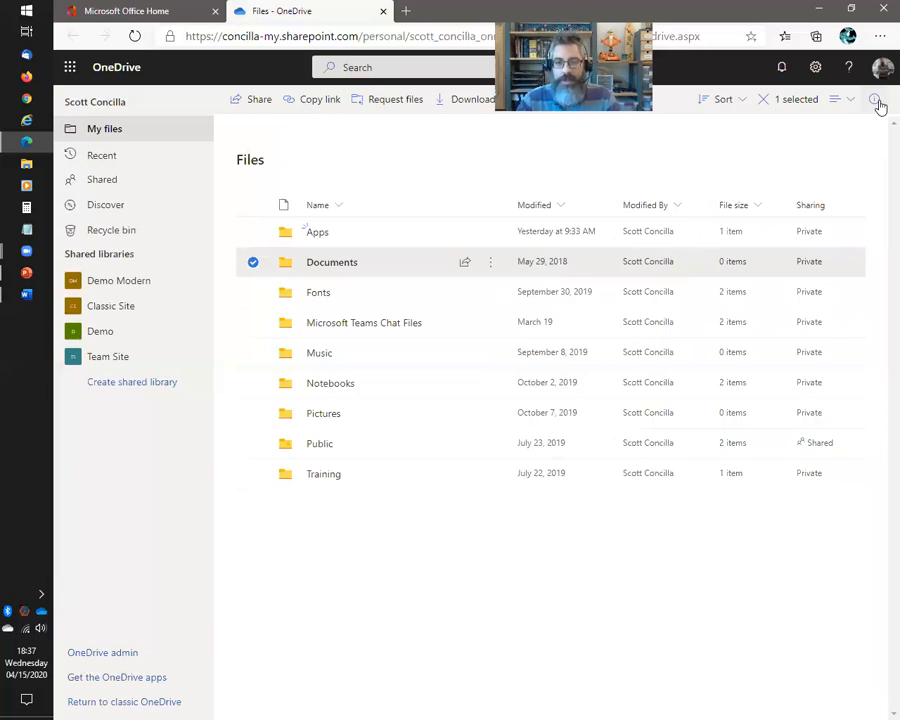
Step: Switch to the PowerPoint slide show and advance to the note about updates to the OneDrive web interface
key(alt+Tab)
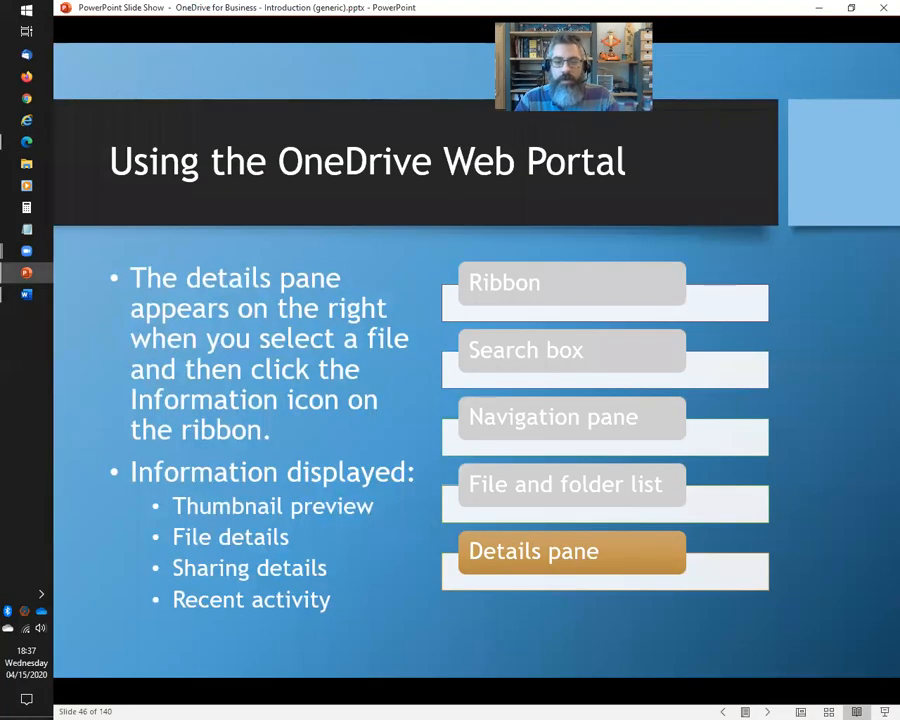
key(Right)
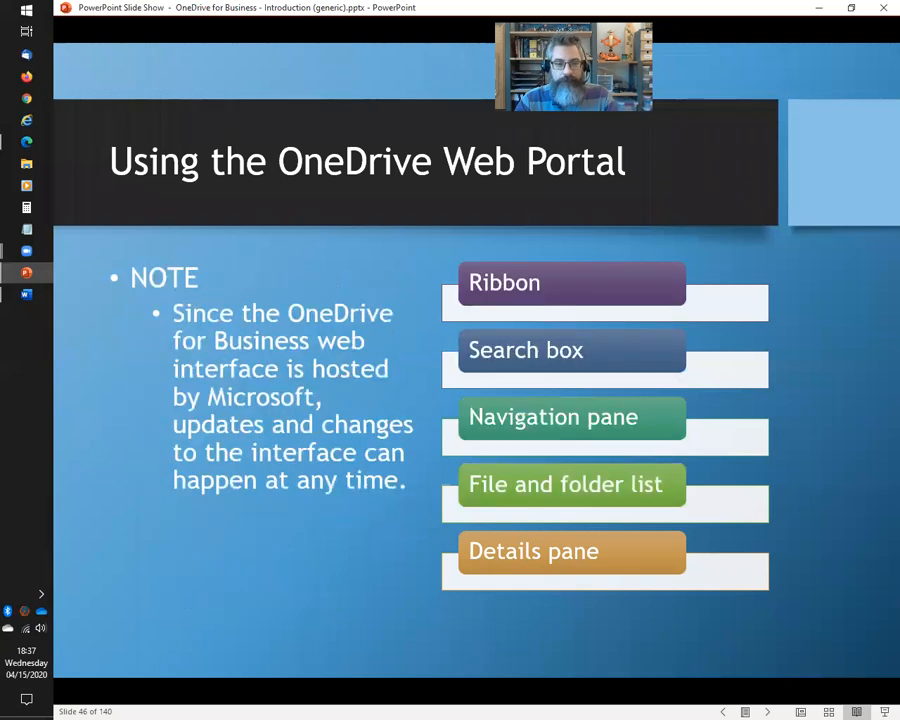
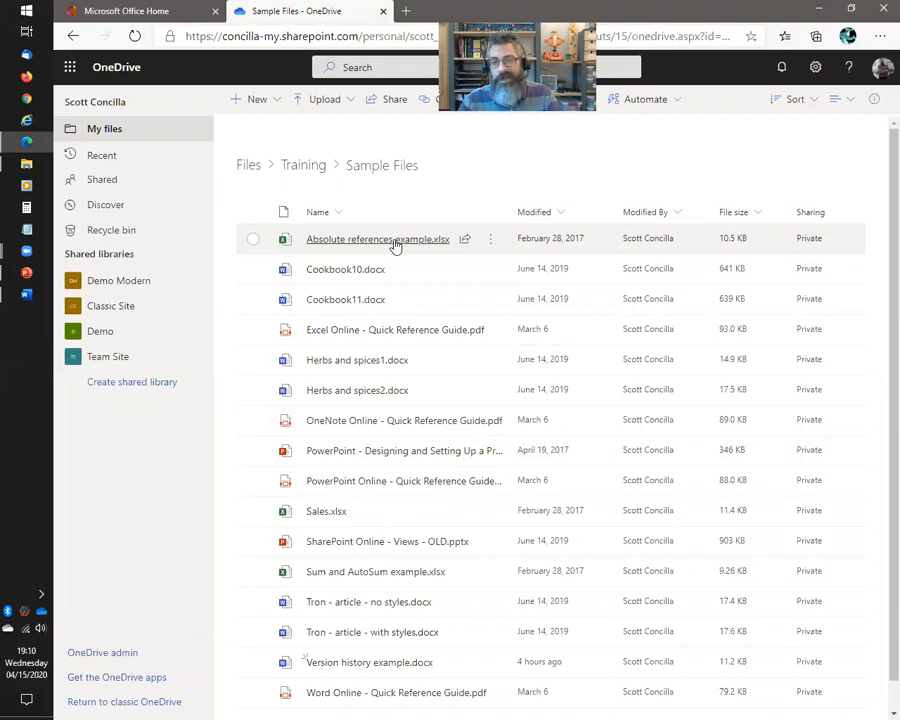
Step: Open the sharing options for Absolute references example.xlsx, view the link settings, and close them without sending
click(253, 241)
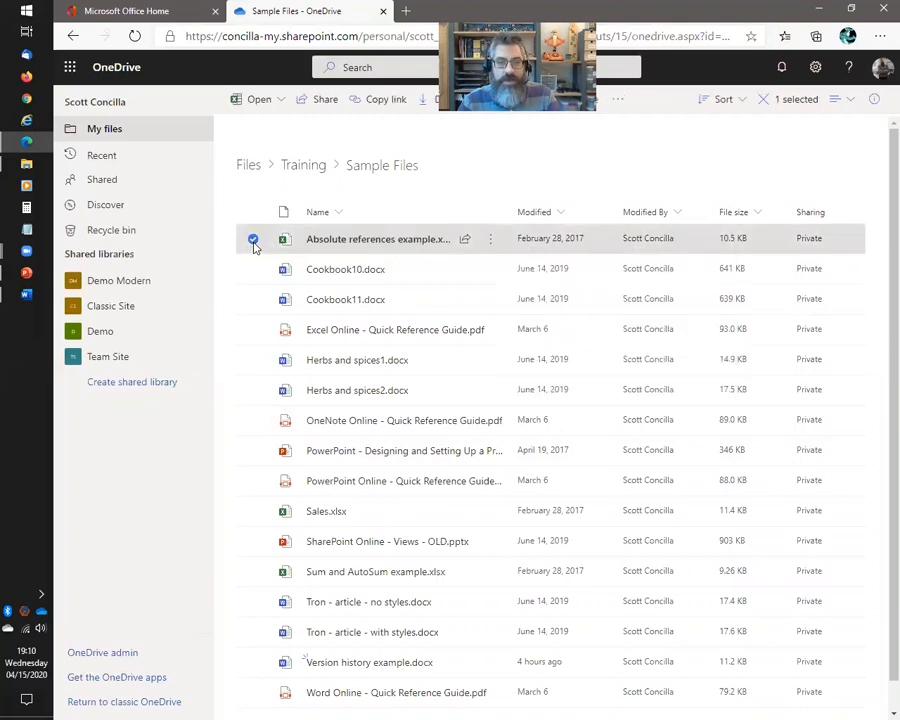
click(323, 100)
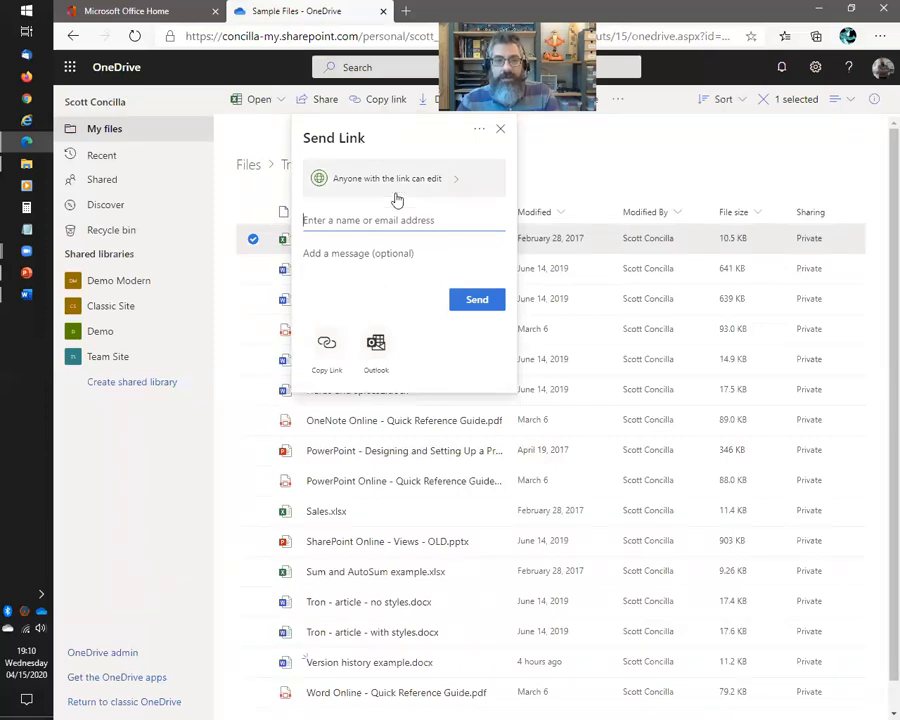
click(501, 133)
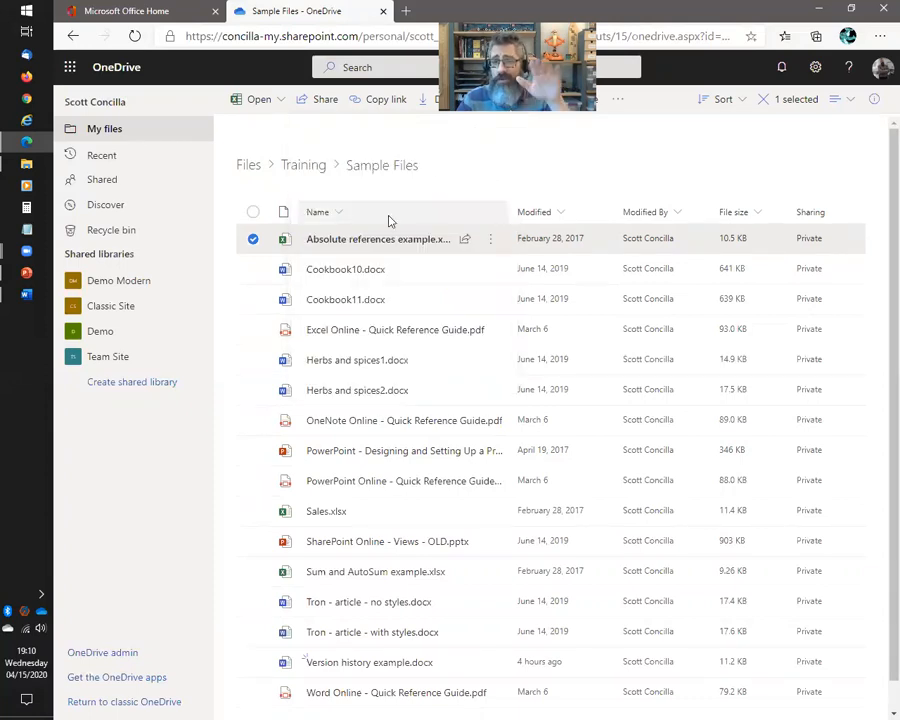
Step: Advance the PowerPoint slide show to the Windows client sharing slide and bring up the Sample Files folder maximized in File Explorer
key(alt+Tab)
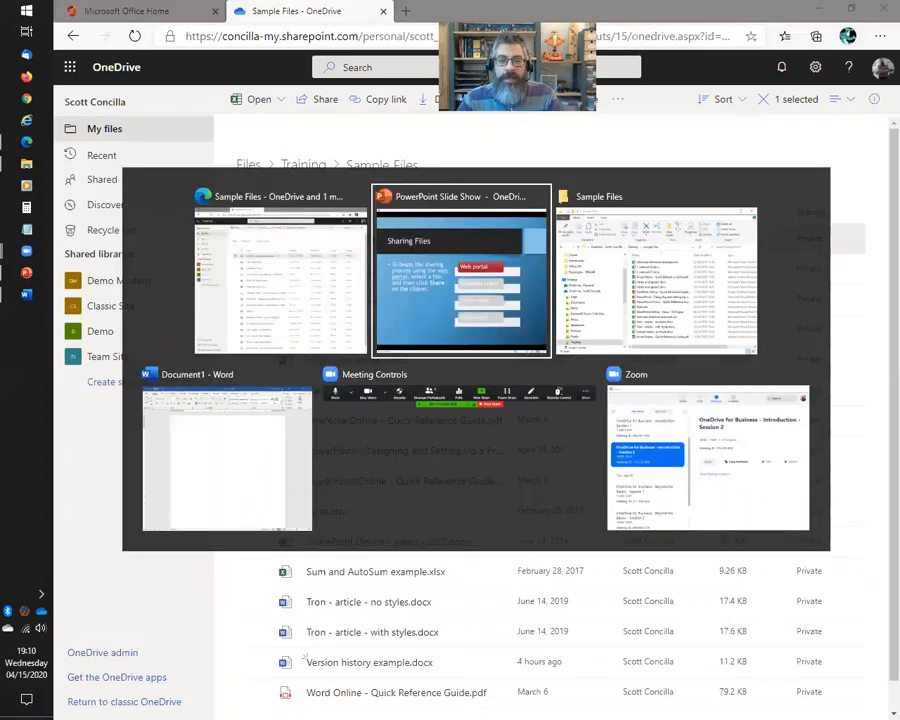
key(Right)
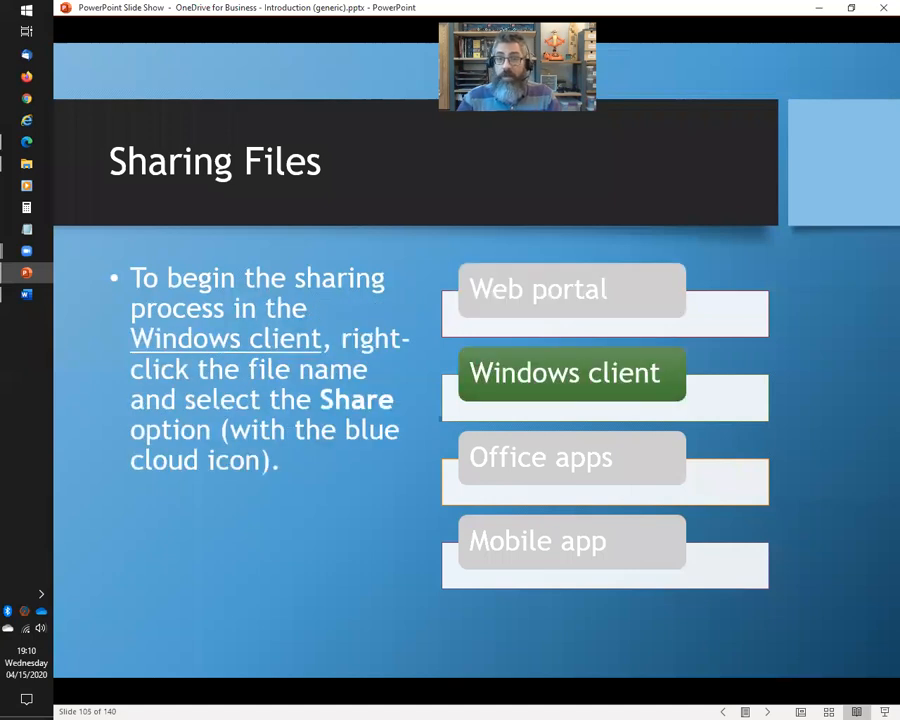
click(26, 163)
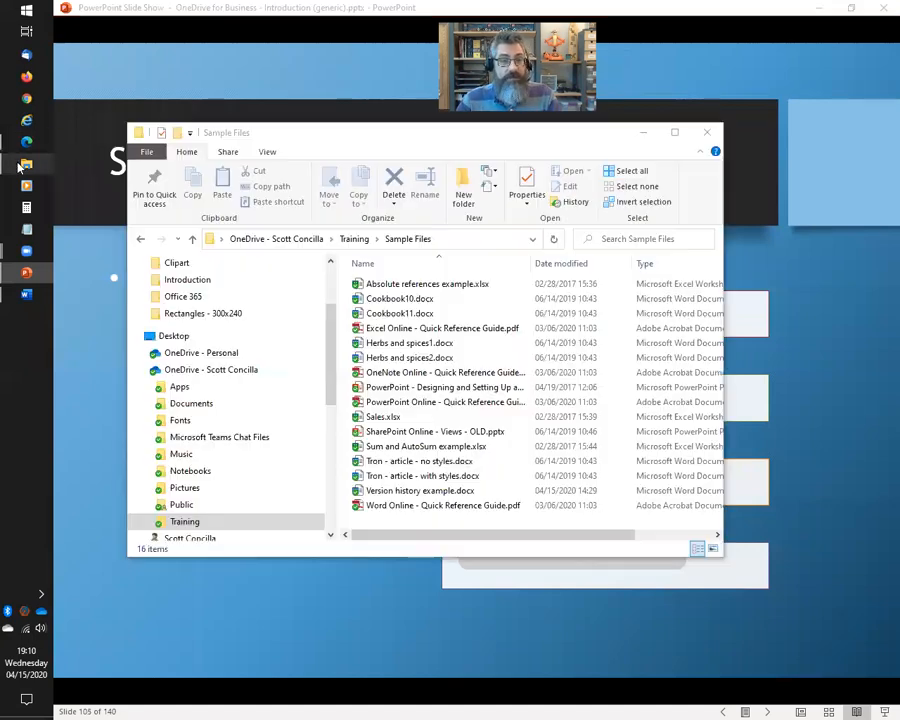
double_click(353, 133)
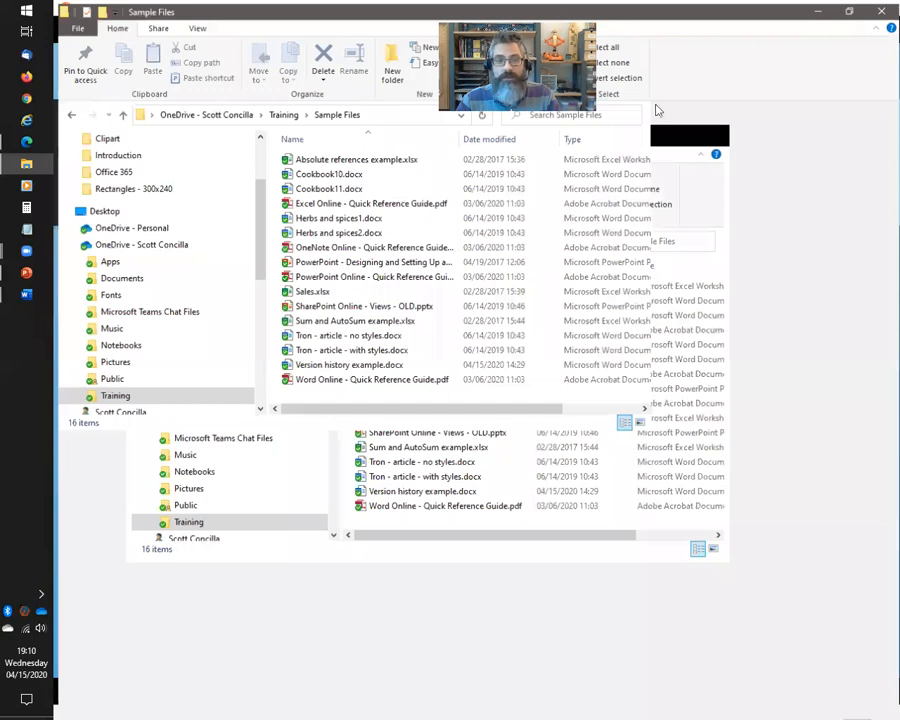
Step: Restore the Sample Files window from its maximized size and examine the OneDrive sharing command available for Absolute references example.xlsx
click(848, 12)
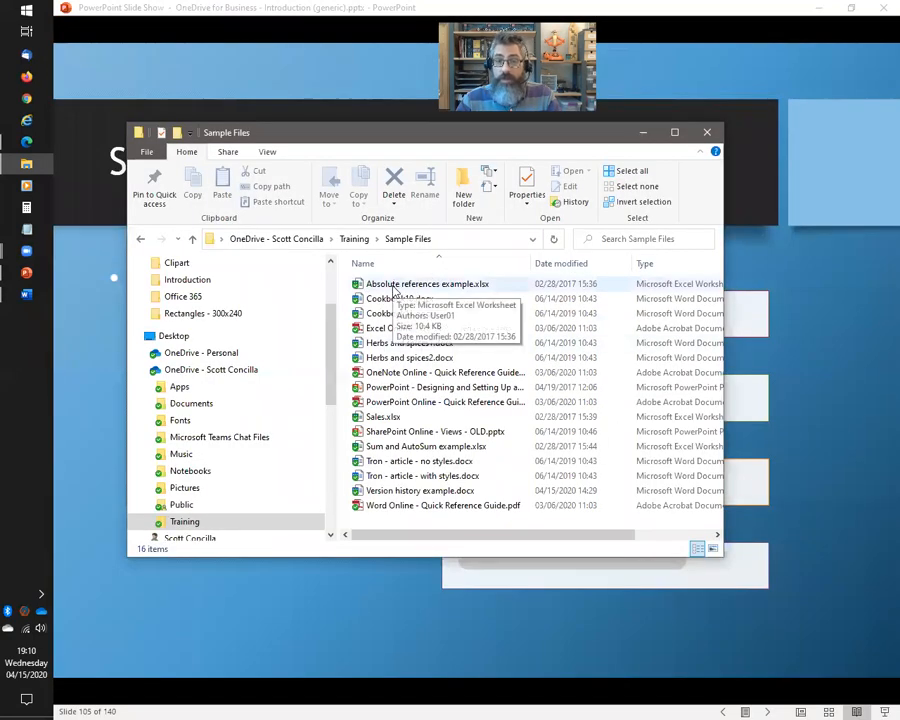
right_click(394, 288)
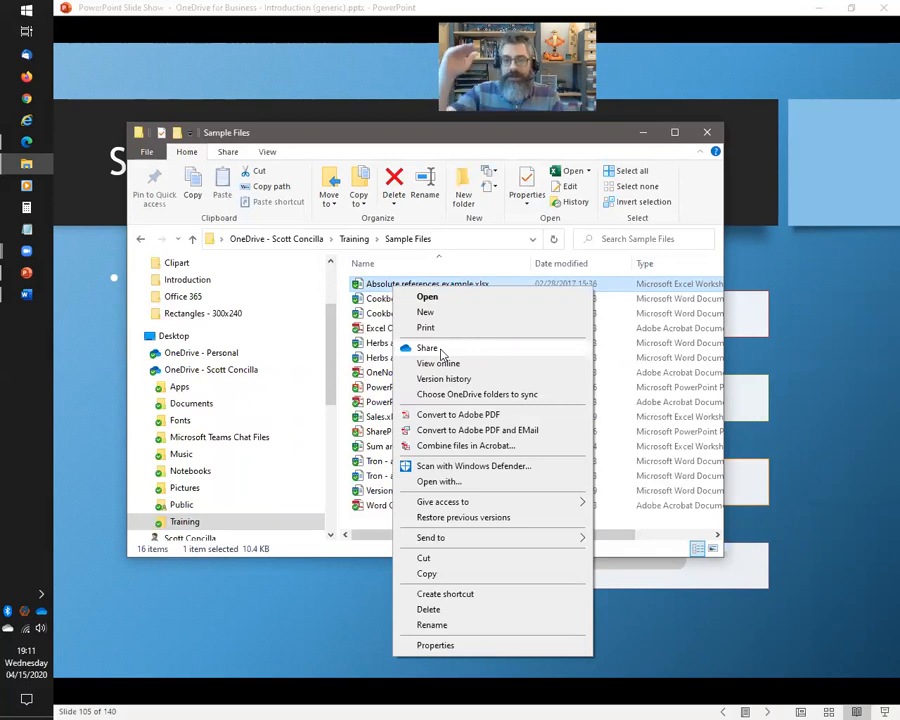
click(40, 143)
click(90, 163)
Step: Switch to OneDrive in the browser, select Absolute references example.xlsx, Cookbook10.docx and Cookbook11.docx together, and clear the selection
key(alt+Tab)
key(alt+Tab)
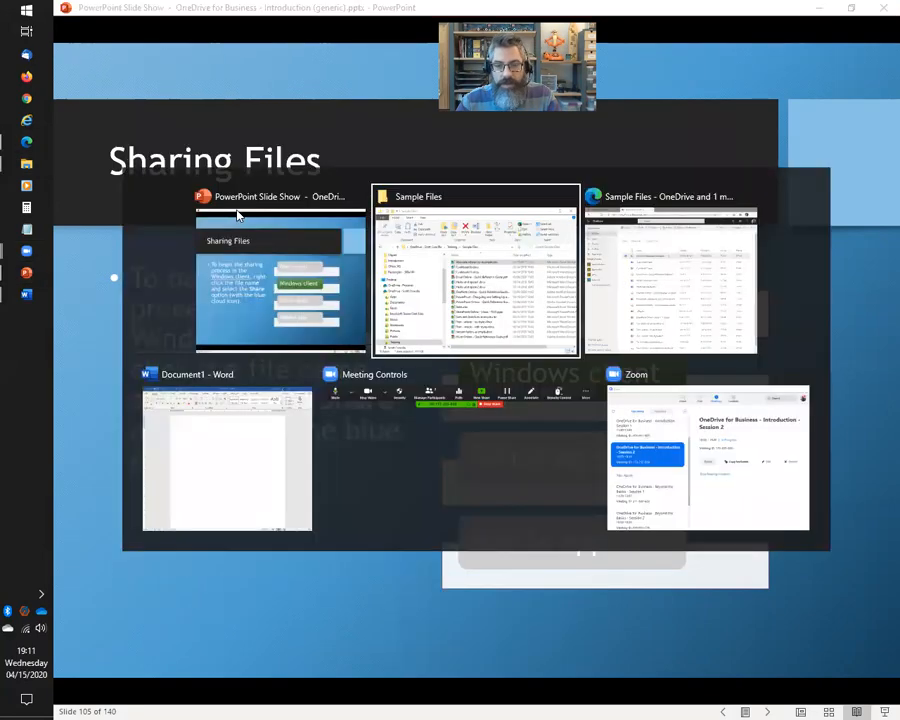
click(253, 269)
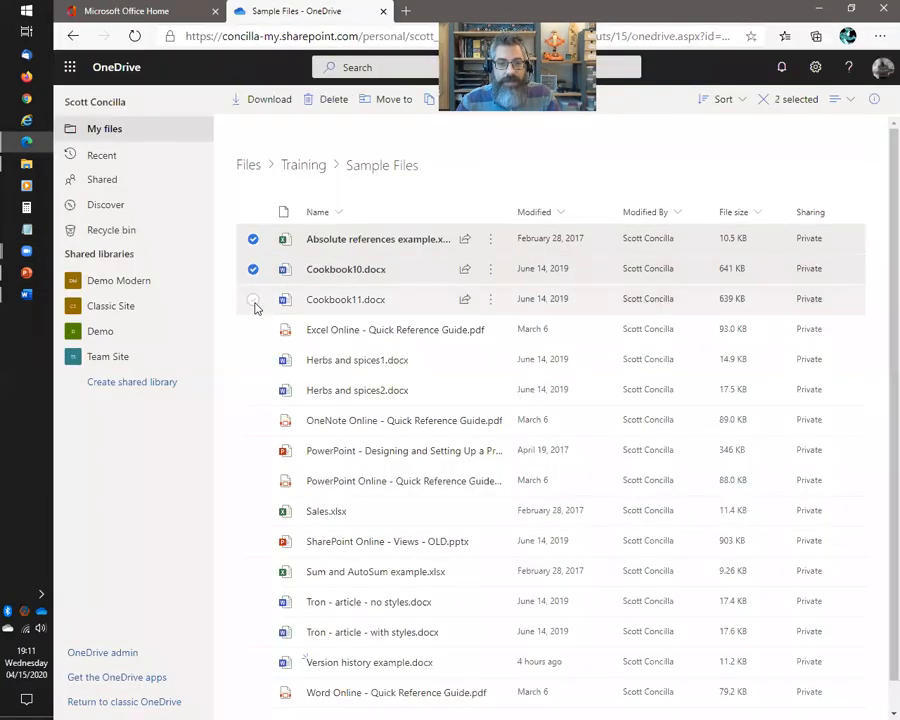
click(253, 299)
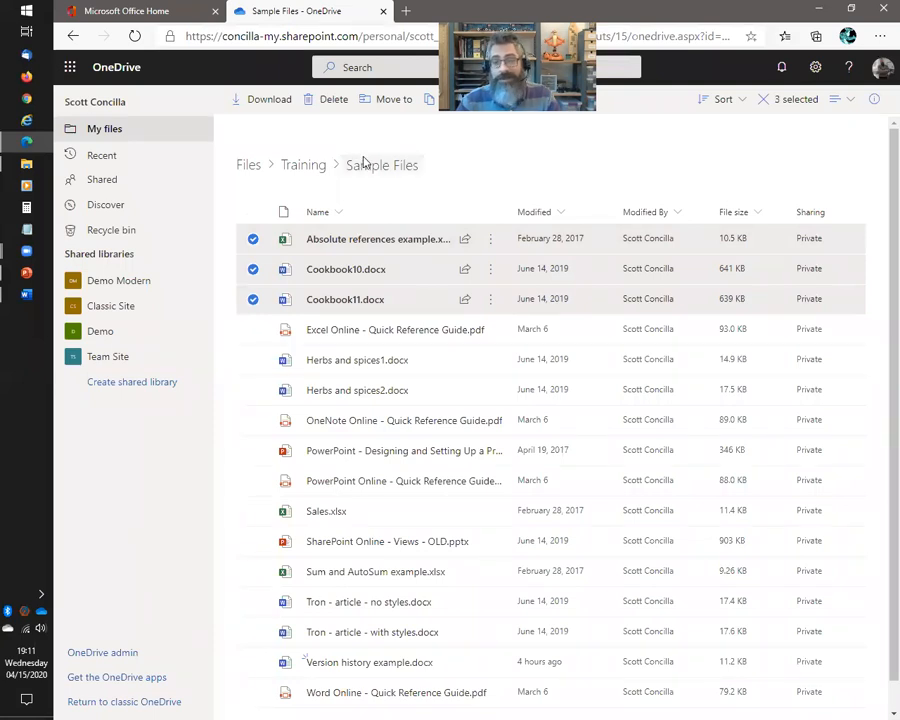
click(253, 299)
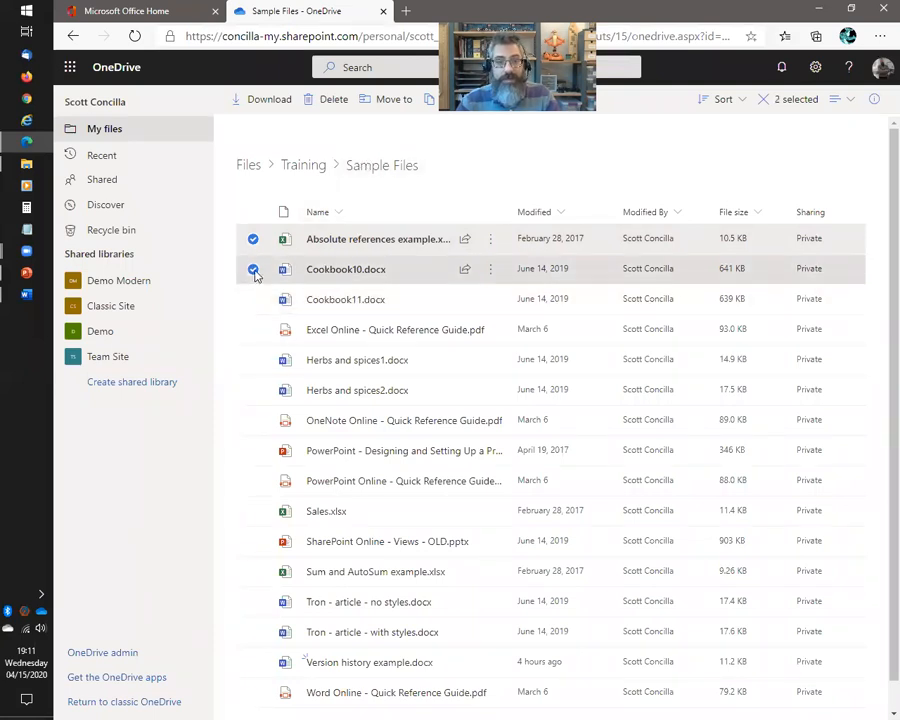
click(253, 269)
click(253, 239)
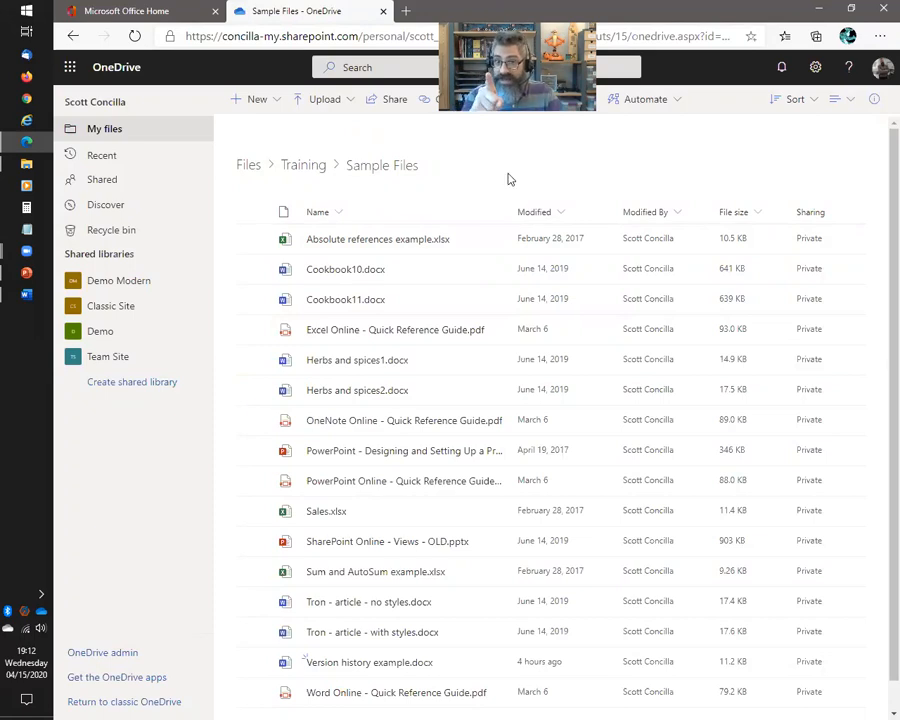
Step: Switch back to the Sample Files folder in File Explorer and review the commands offered for Absolute references example.xlsx without choosing any
key(alt+Tab)
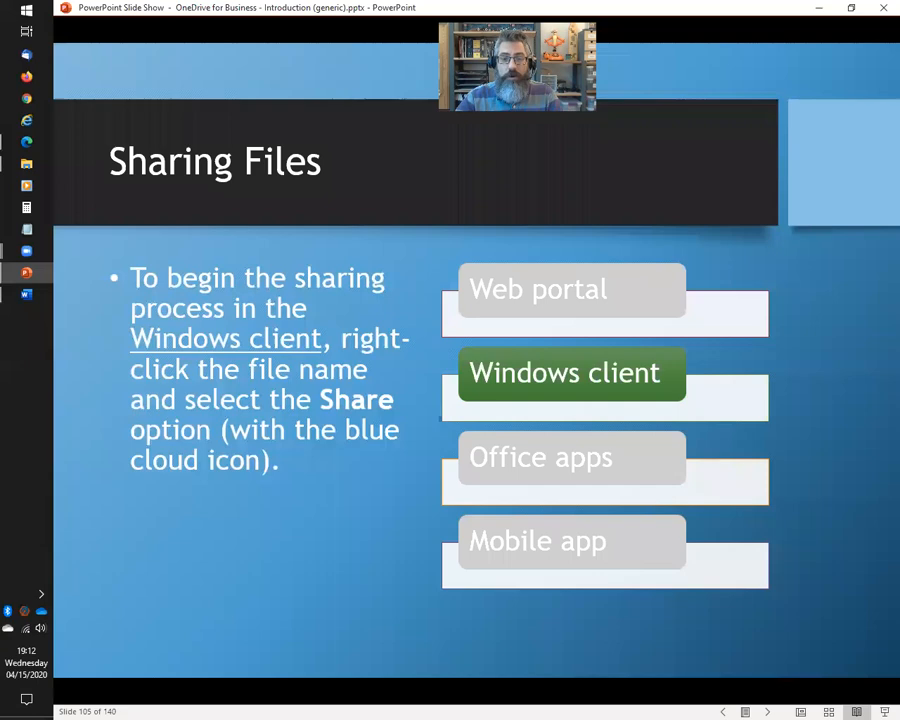
key(alt+Tab)
key(alt+Tab)
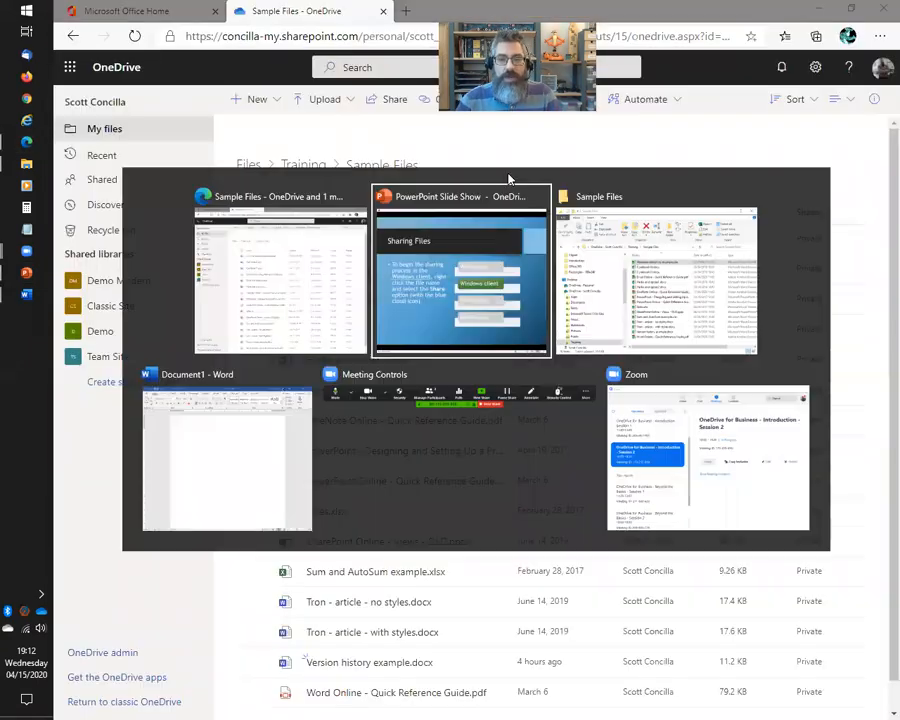
key(alt+Tab)
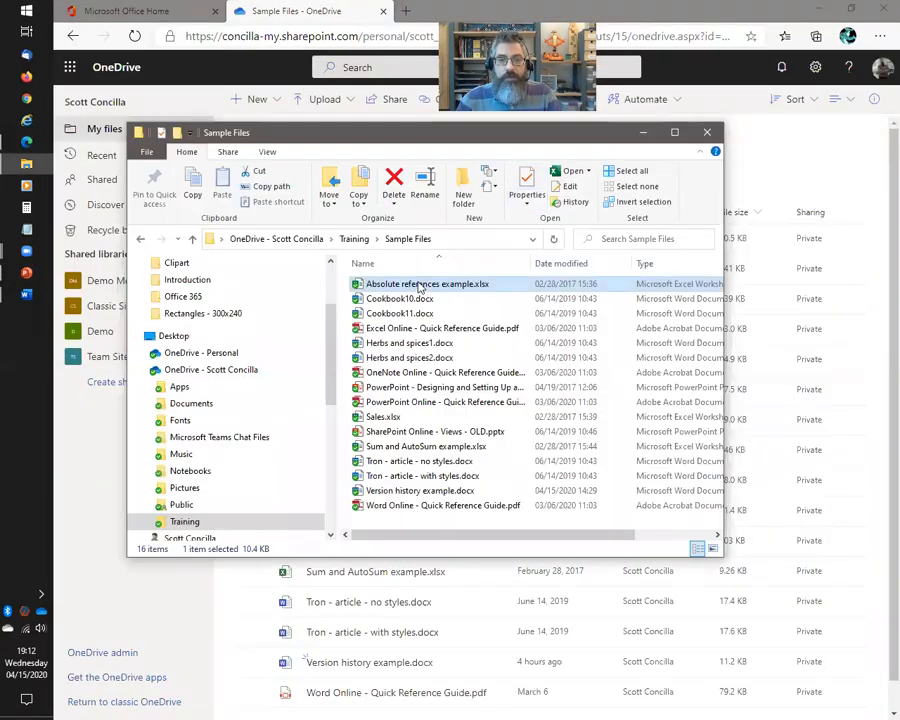
right_click(420, 286)
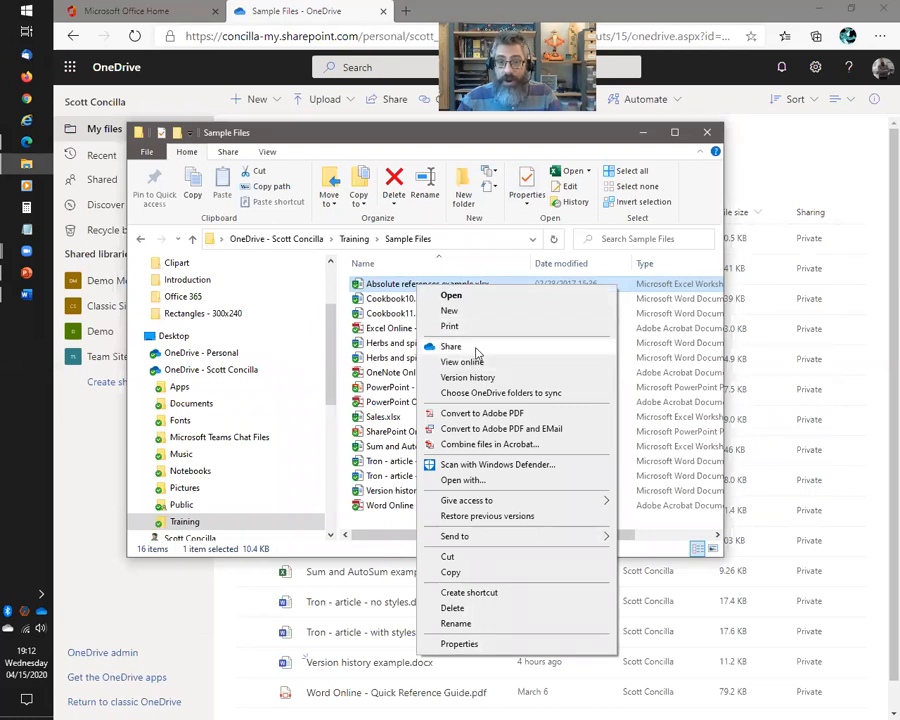
click(388, 136)
Step: Switch to the PowerPoint slide show and advance to the caution about other share commands in Windows
key(alt+Tab)
key(alt+Tab)
key(Right)
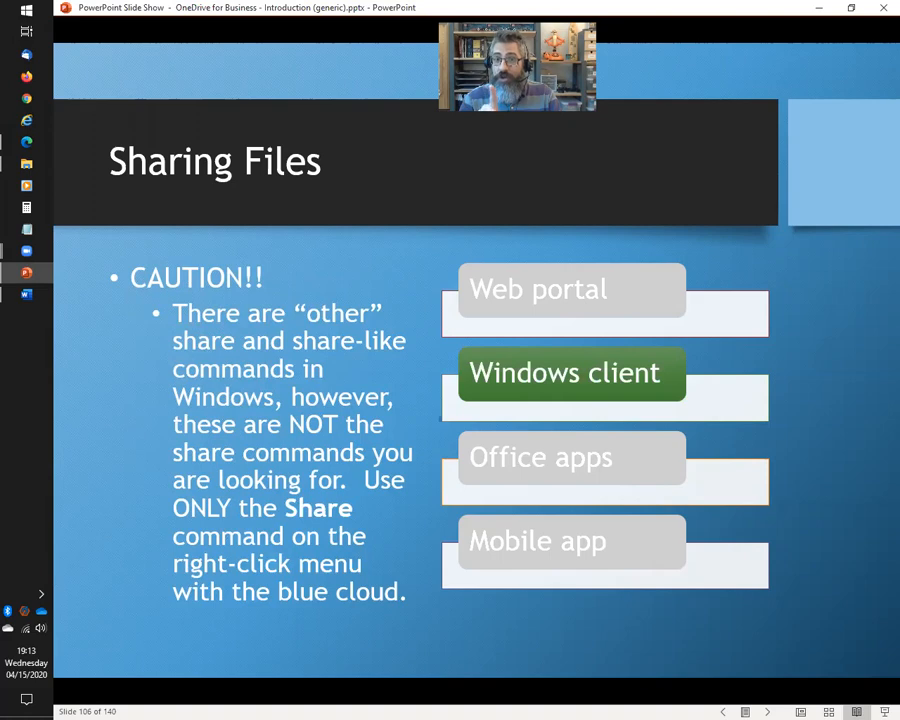
Step: In File Explorer, examine the built-in Windows sharing commands and the Give access to option for Absolute references example.xlsx
key(alt+Tab)
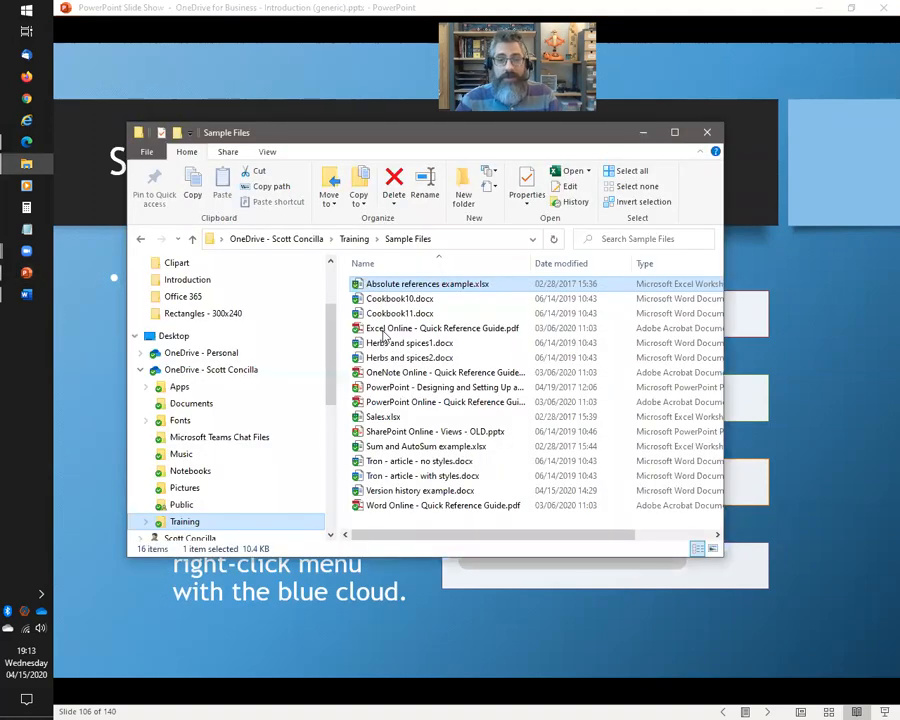
click(233, 154)
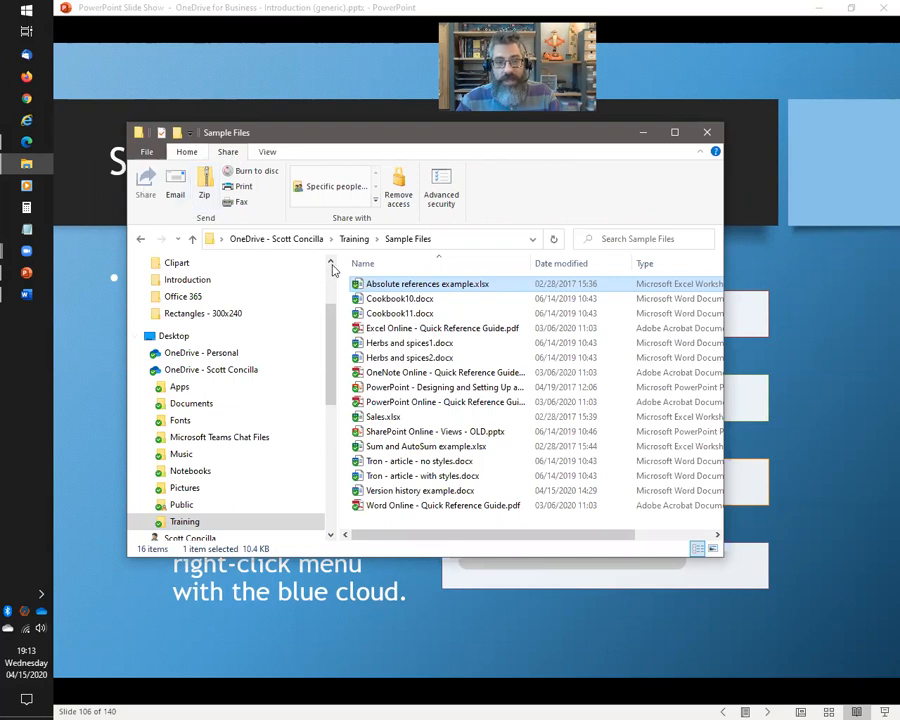
right_click(411, 289)
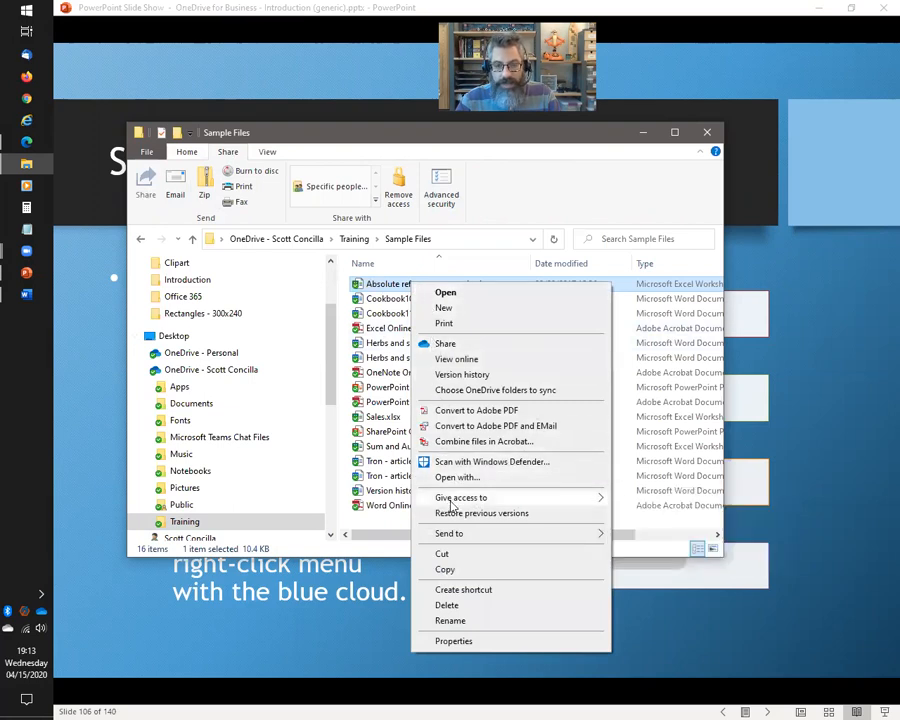
mouse_move(454, 503)
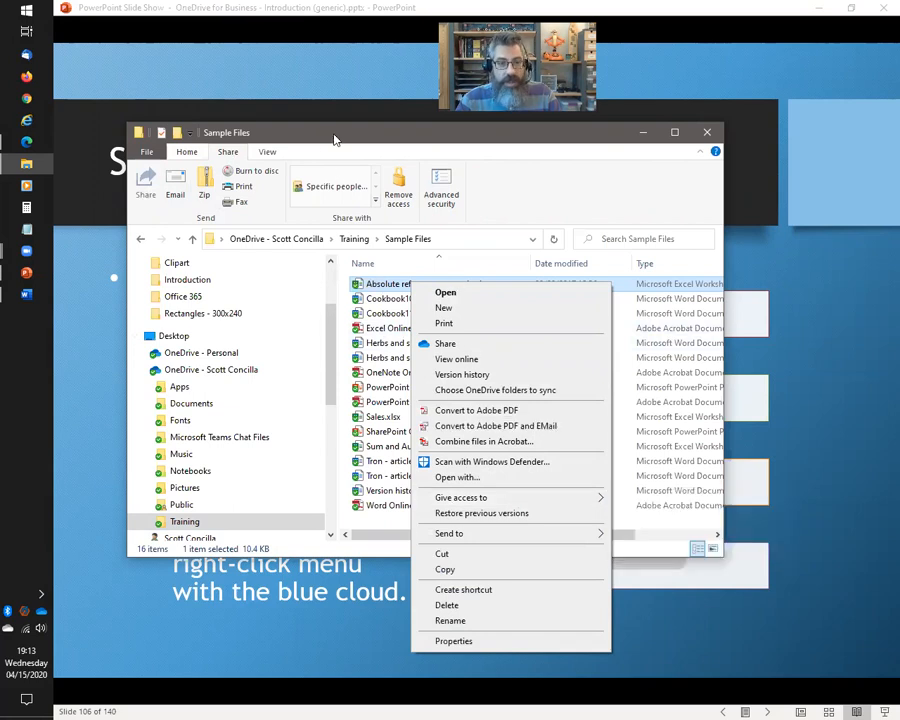
click(285, 148)
click(187, 151)
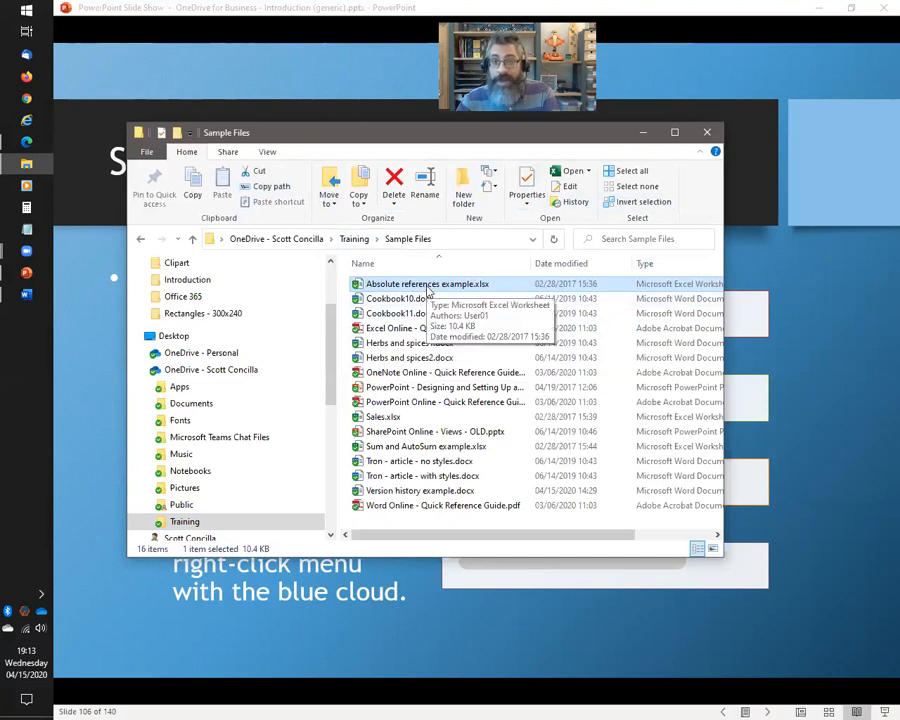
Step: Open the OneDrive Send Link dialog for Absolute references example.xlsx and close it without sending
right_click(428, 290)
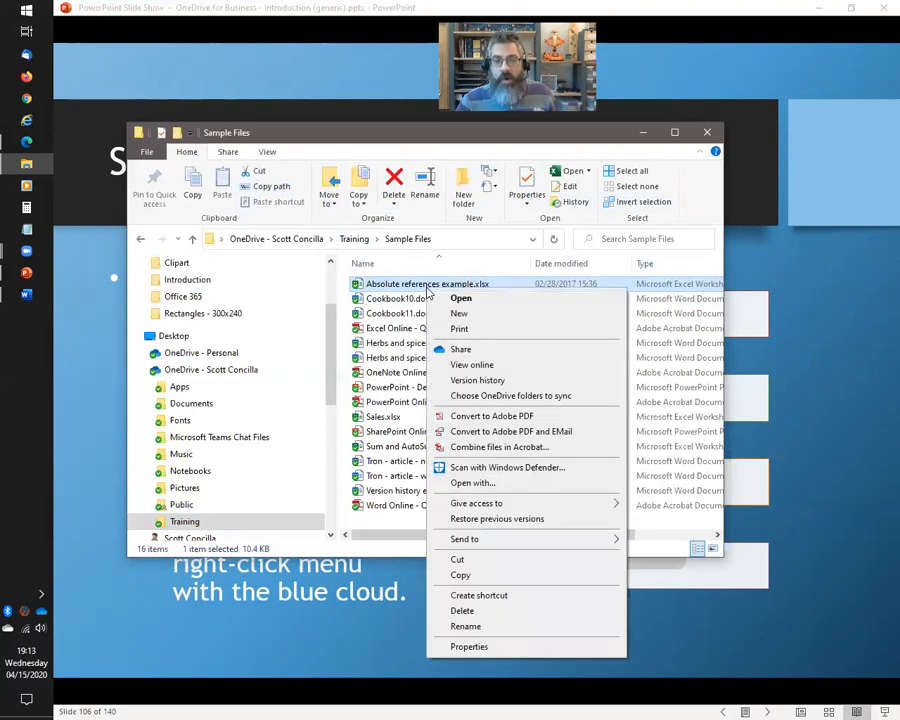
click(476, 352)
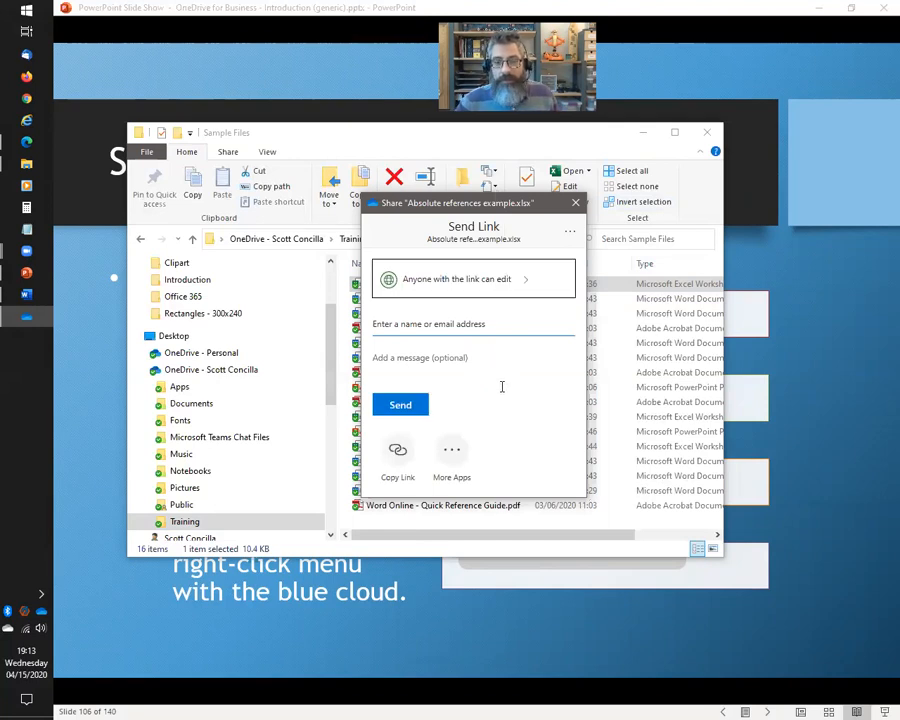
click(575, 203)
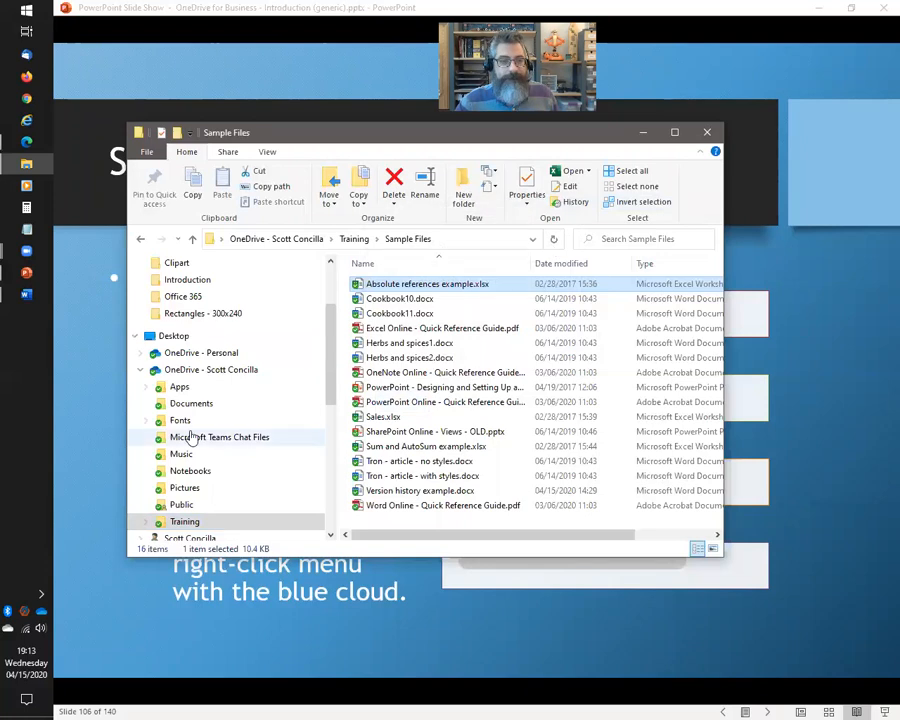
Step: Advance the PowerPoint slide show to the Office apps sharing slide and switch to the blank Word document
click(34, 302)
key(Right)
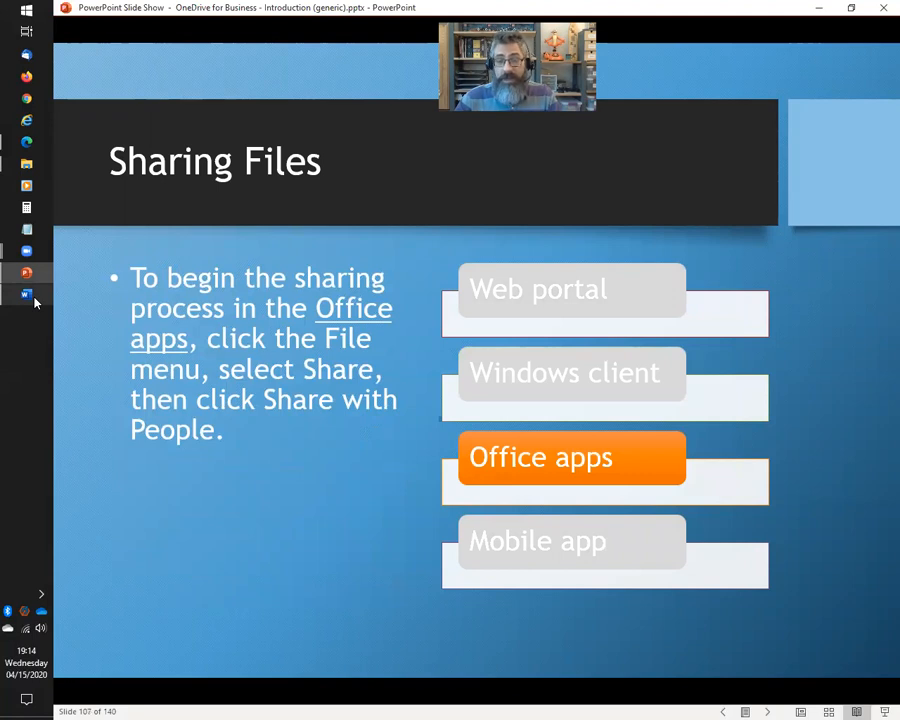
key(alt+Tab)
key(alt+Tab)
key(alt+Tab)
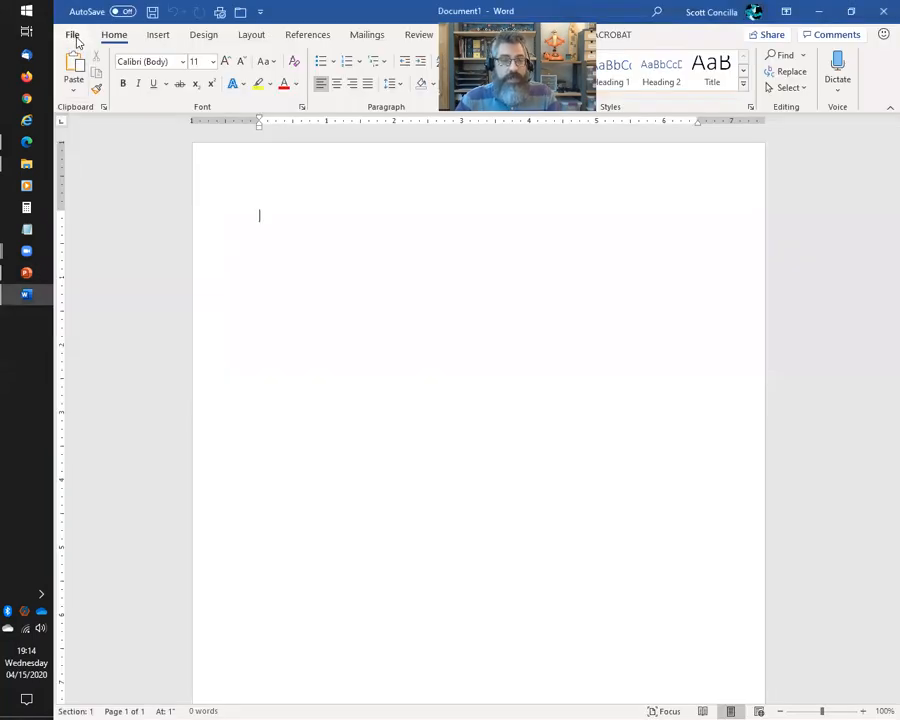
Step: Examine the recent documents and the sharing options for the unsaved Word document, checking the Office apps slide for the instructions
click(74, 37)
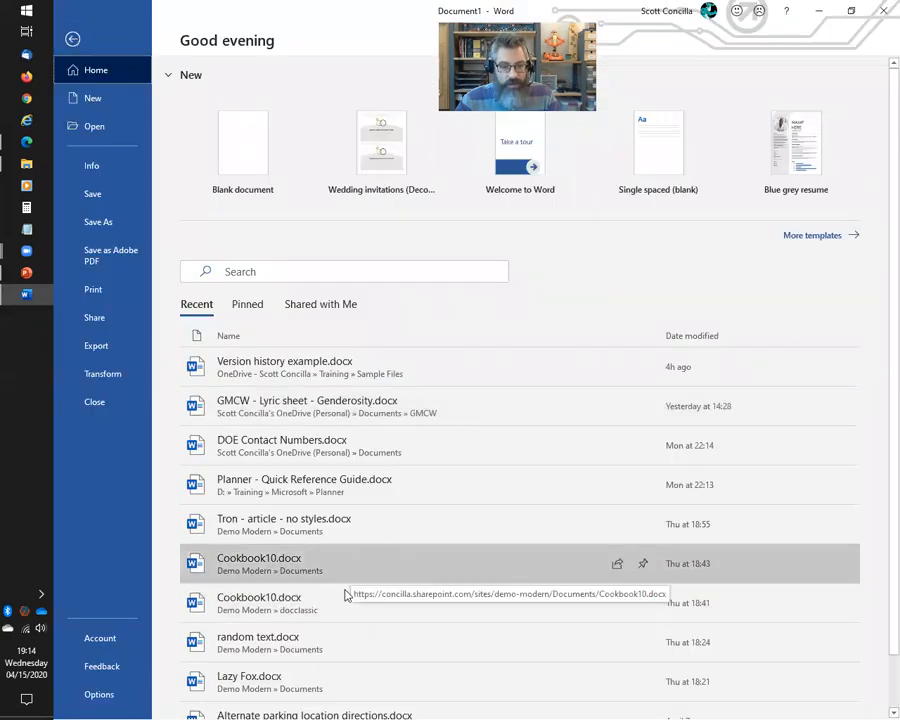
scroll(342, 614, down, 1)
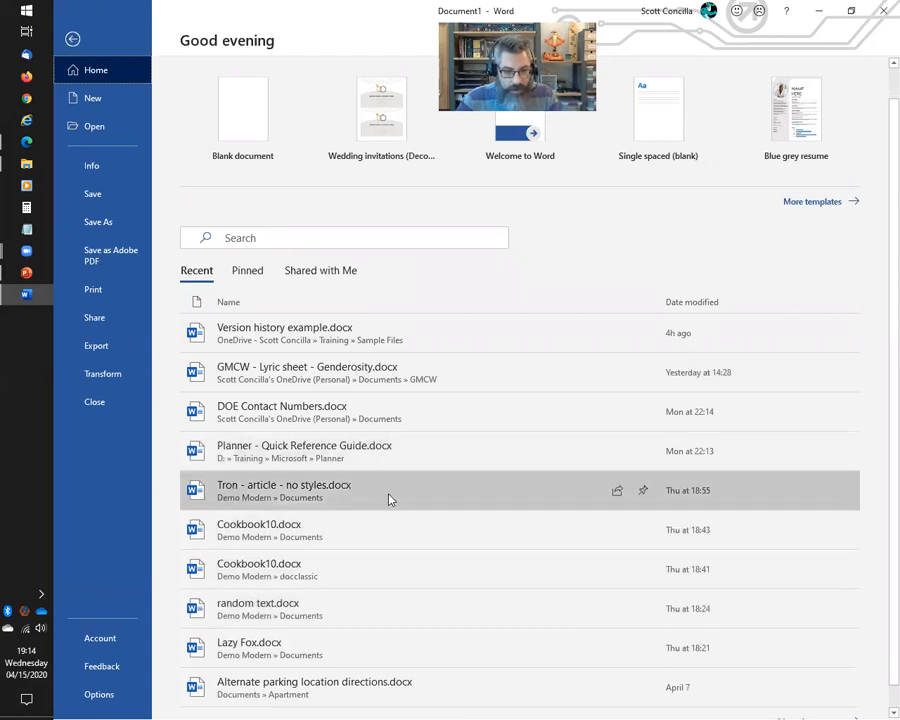
scroll(390, 500, down, 1)
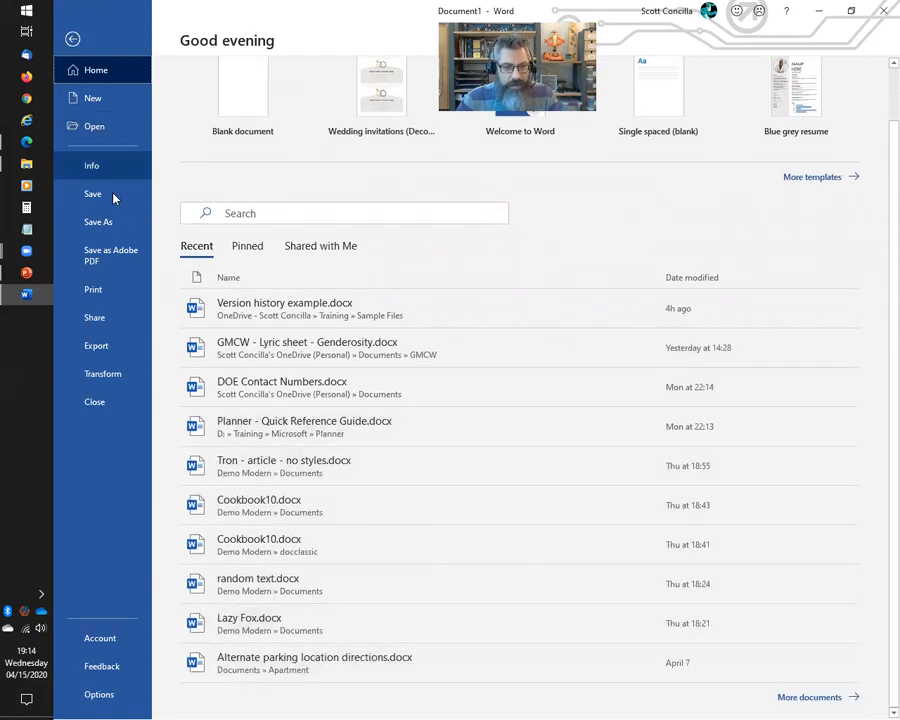
click(101, 320)
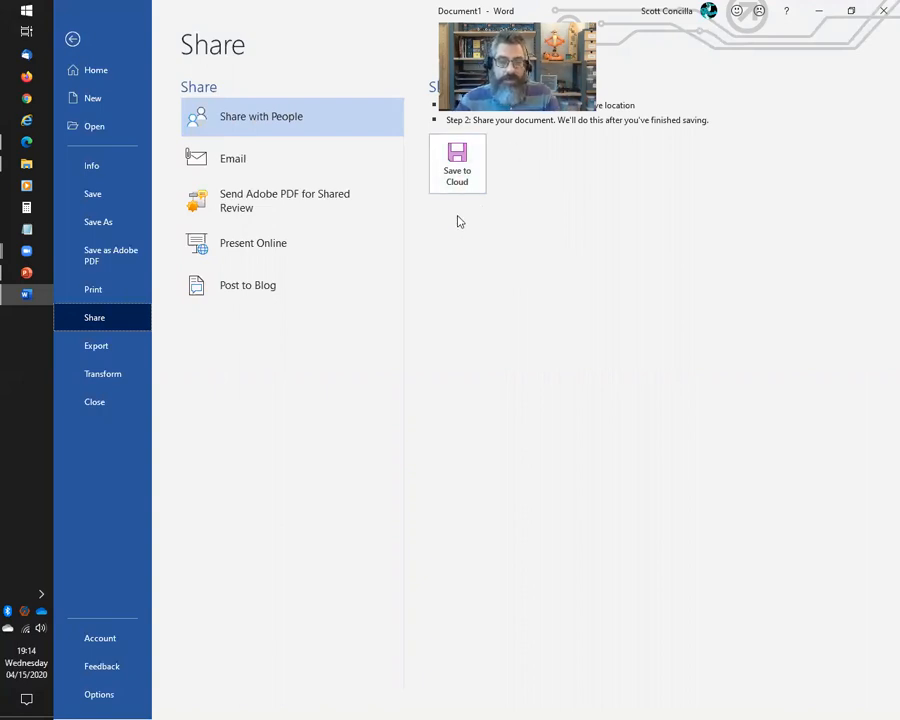
key(alt+Tab)
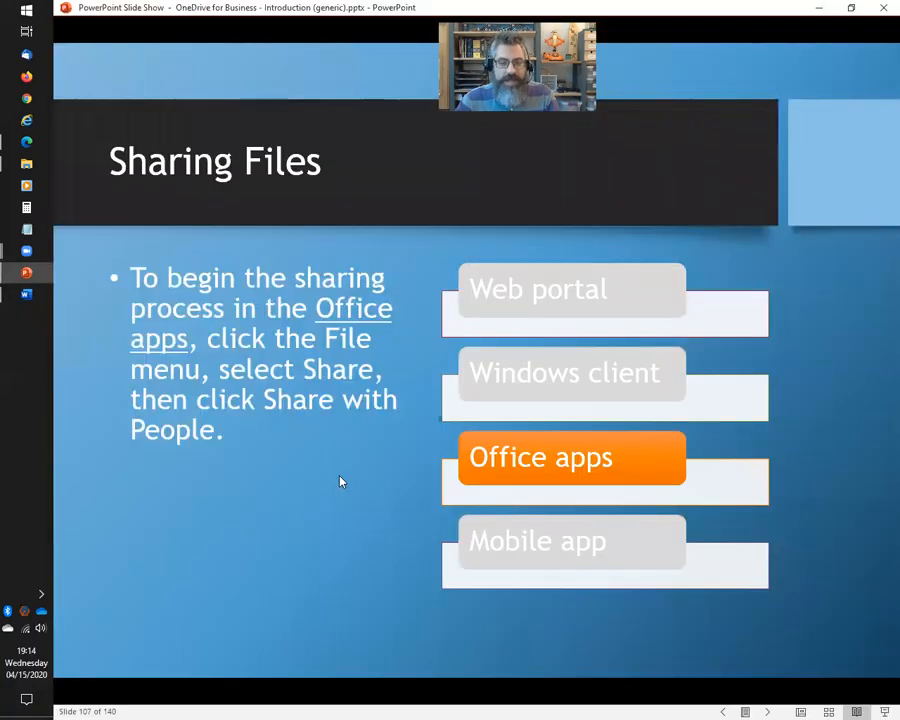
key(alt+Tab)
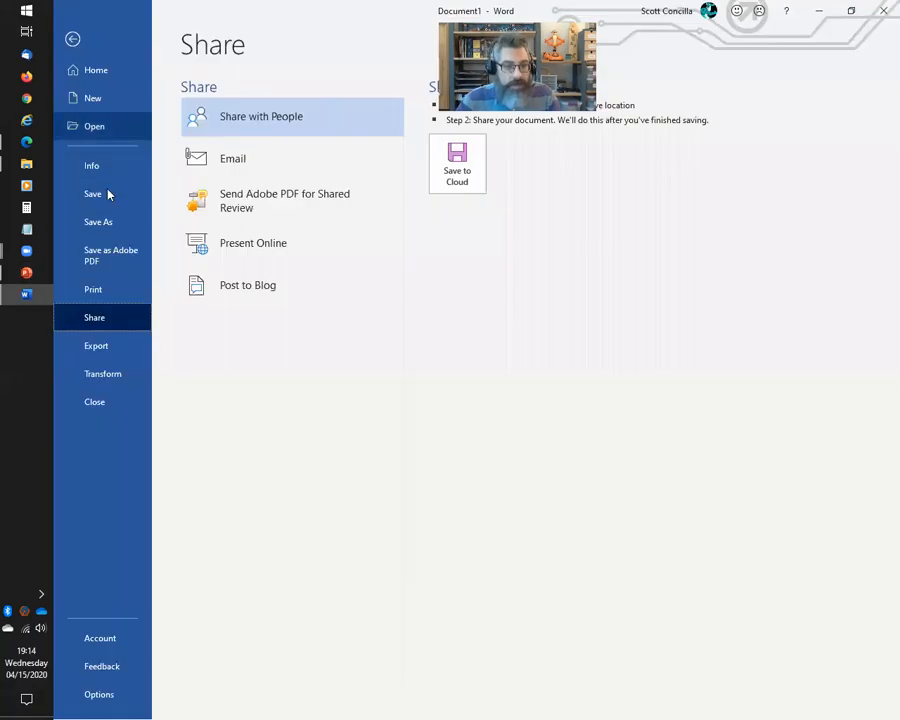
Step: Open Cookbook10.docx in Word from the Training > Sample Files folder of the business OneDrive
click(100, 126)
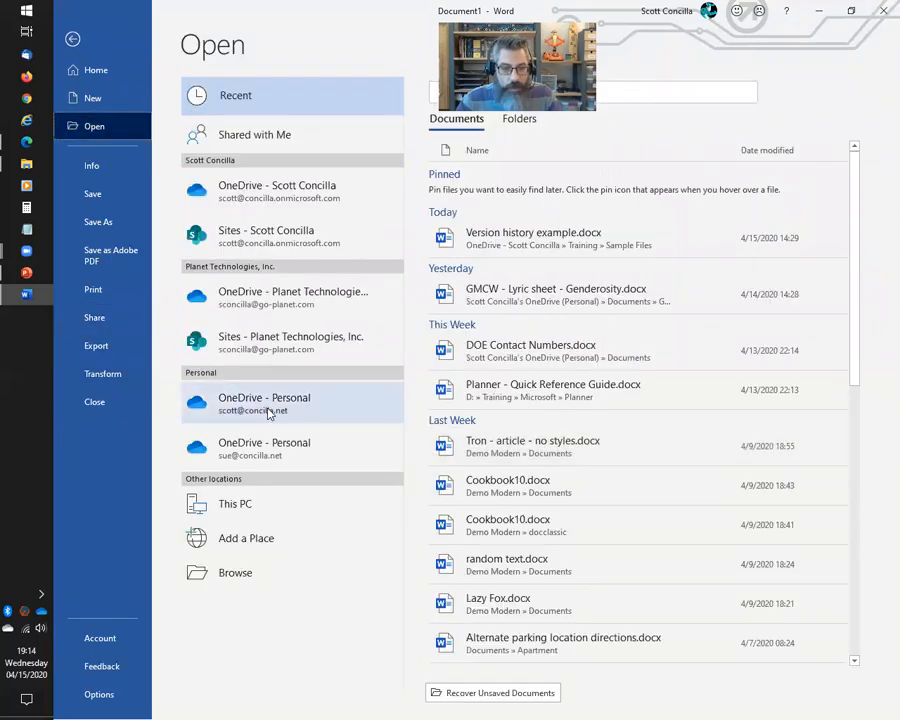
click(280, 190)
click(492, 532)
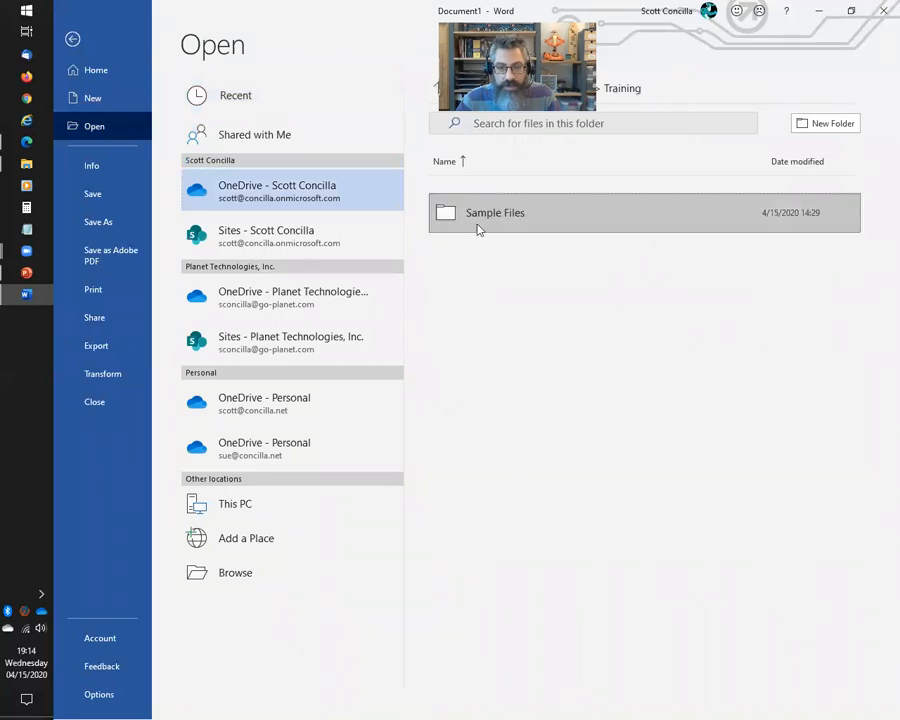
click(478, 225)
double_click(502, 218)
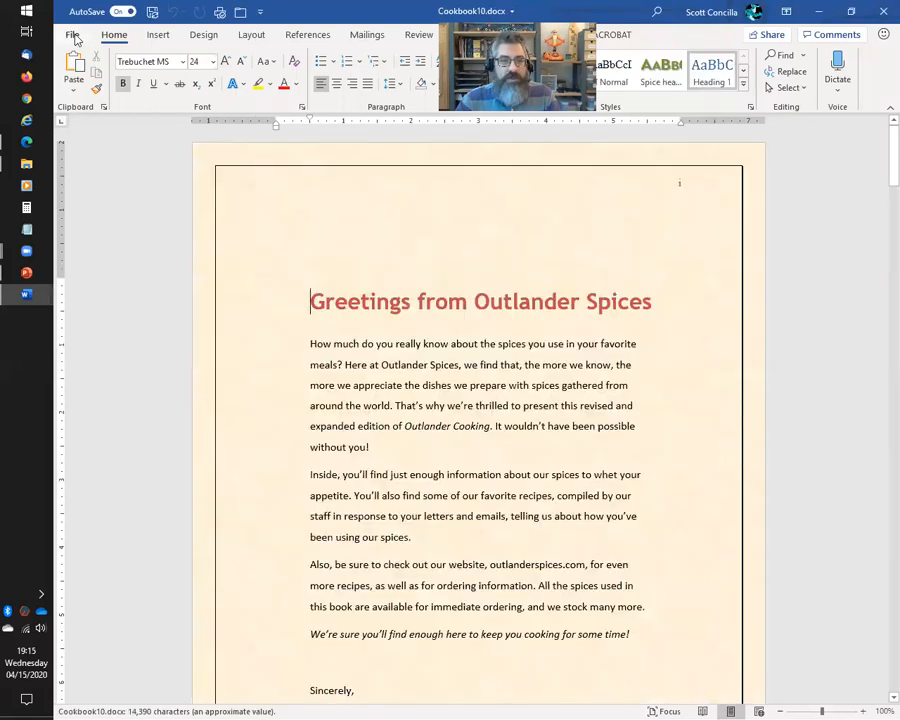
Step: Try to share Cookbook10.docx using Share with People, and close the Share dialog
click(72, 36)
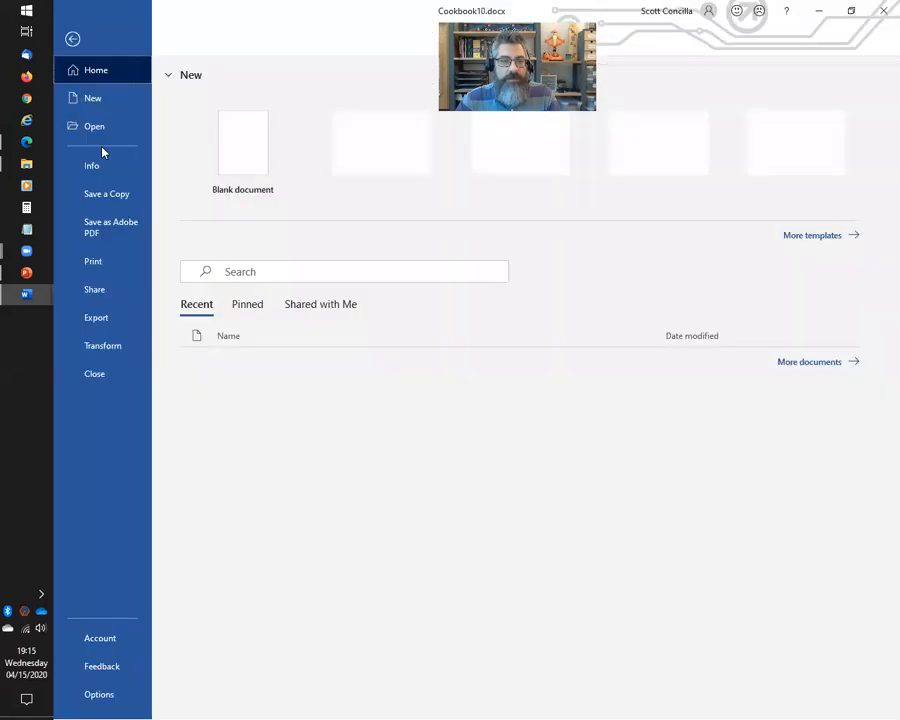
click(102, 292)
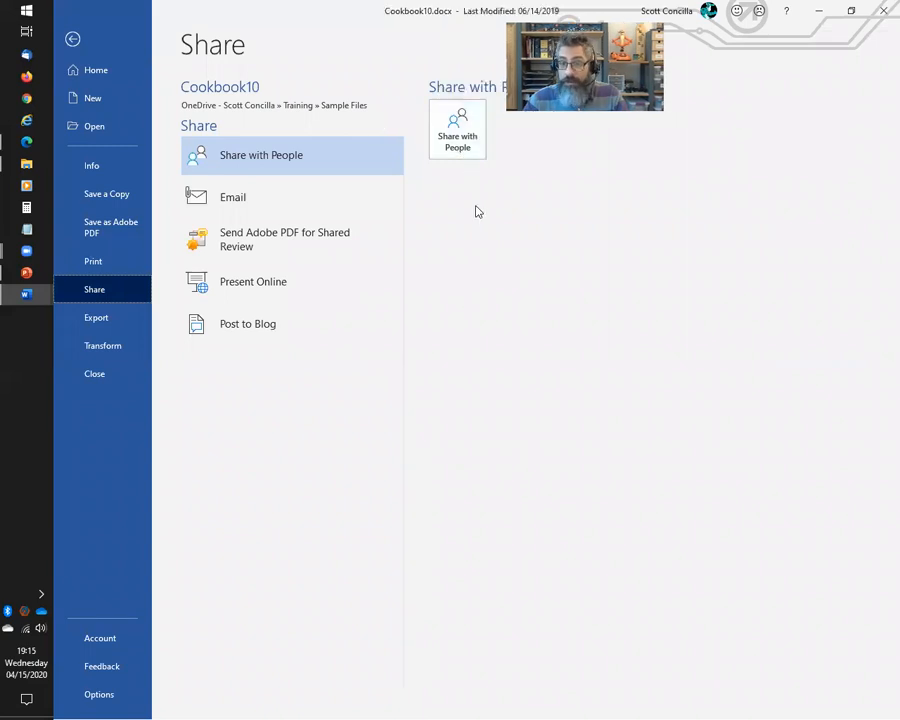
click(458, 140)
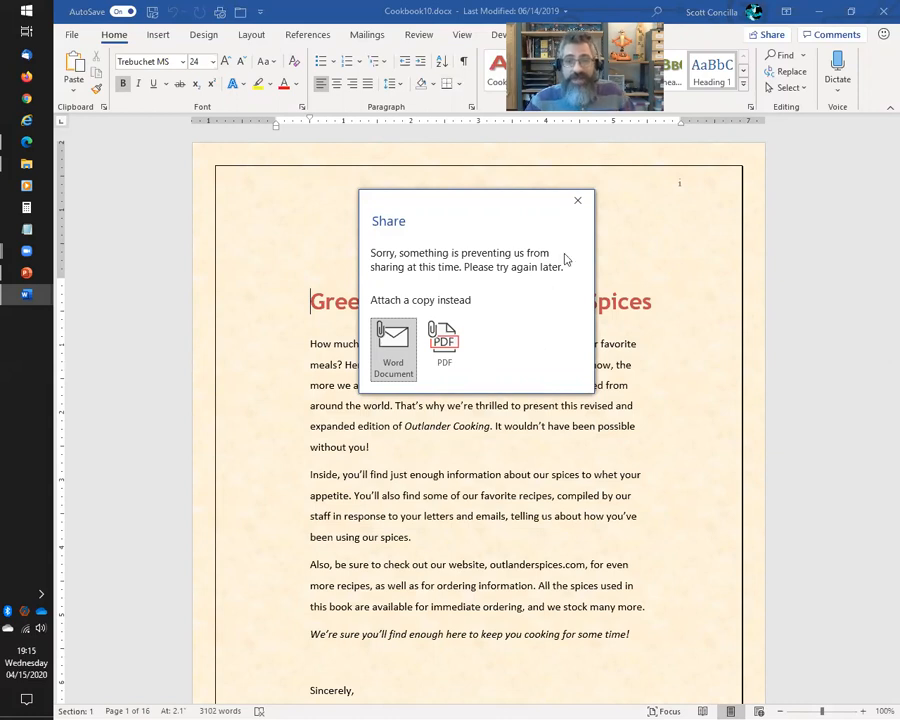
click(577, 203)
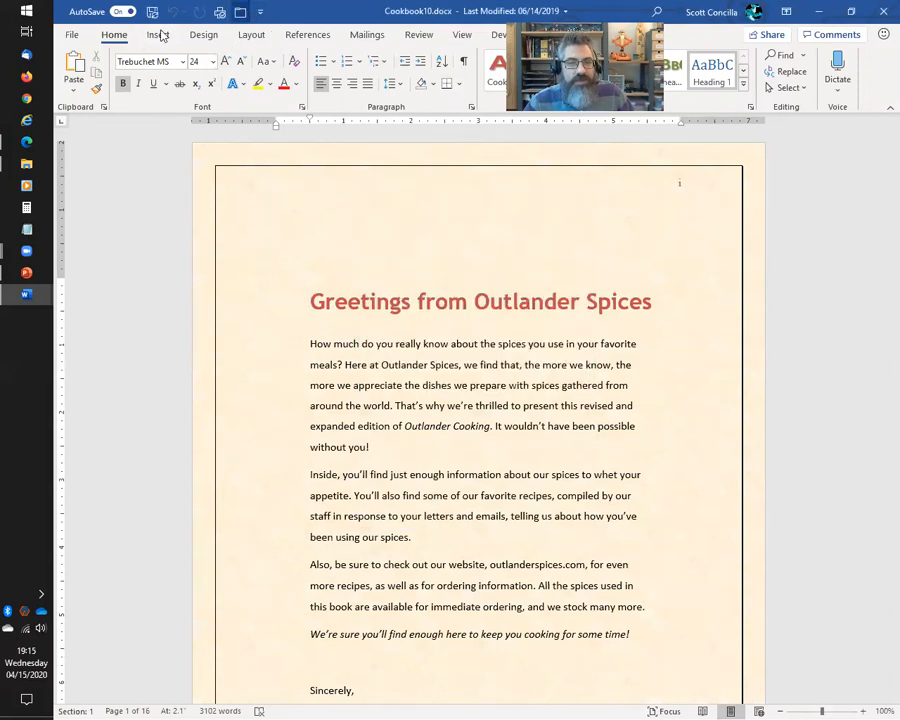
Step: Retry sharing Cookbook10.docx through Share with People, and close the Share dialog again
click(68, 34)
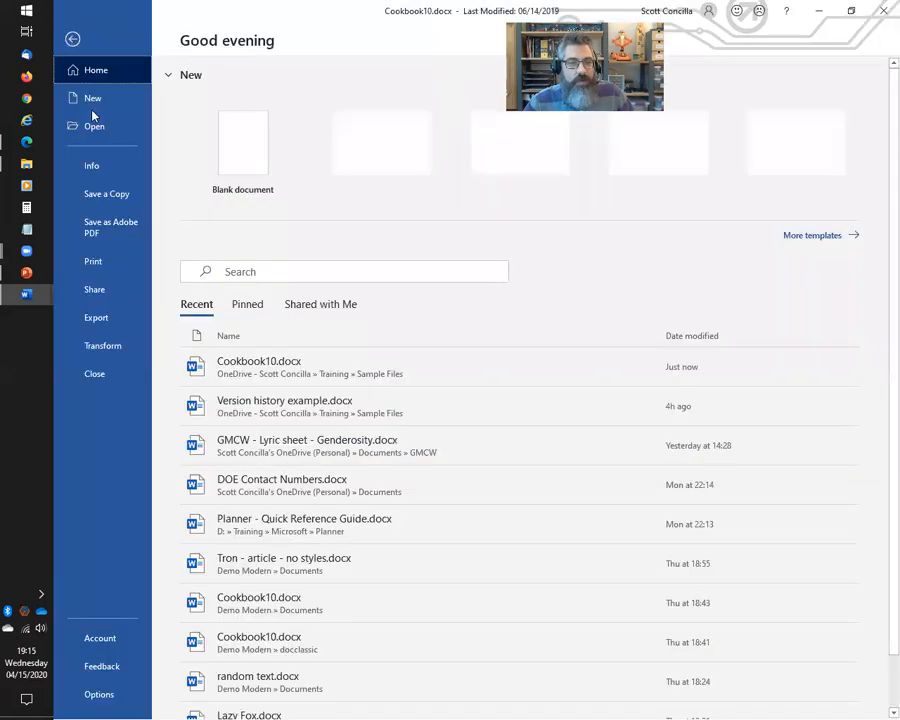
click(94, 289)
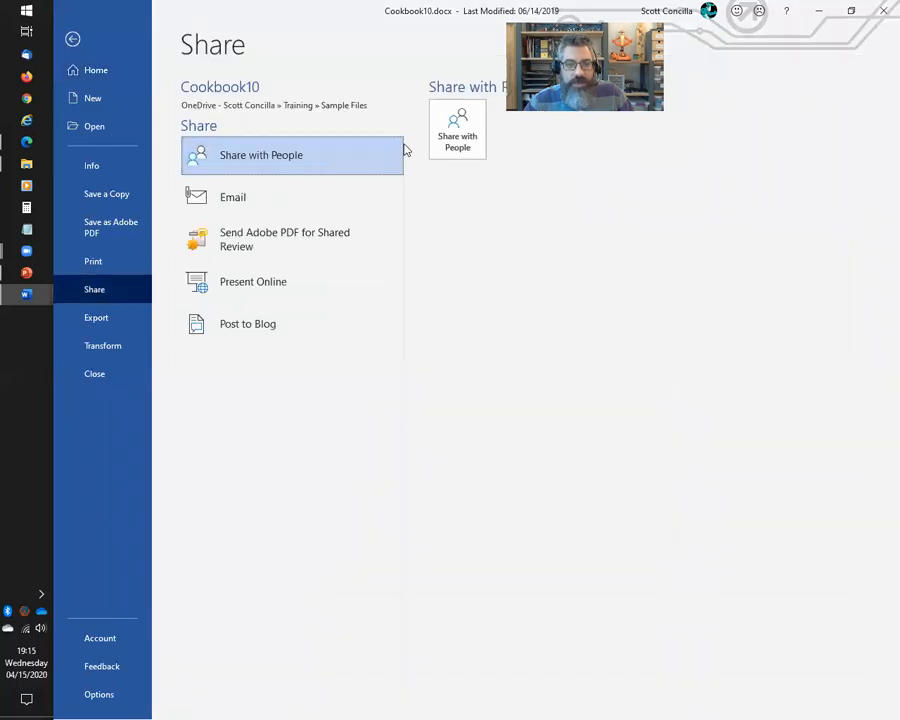
click(458, 130)
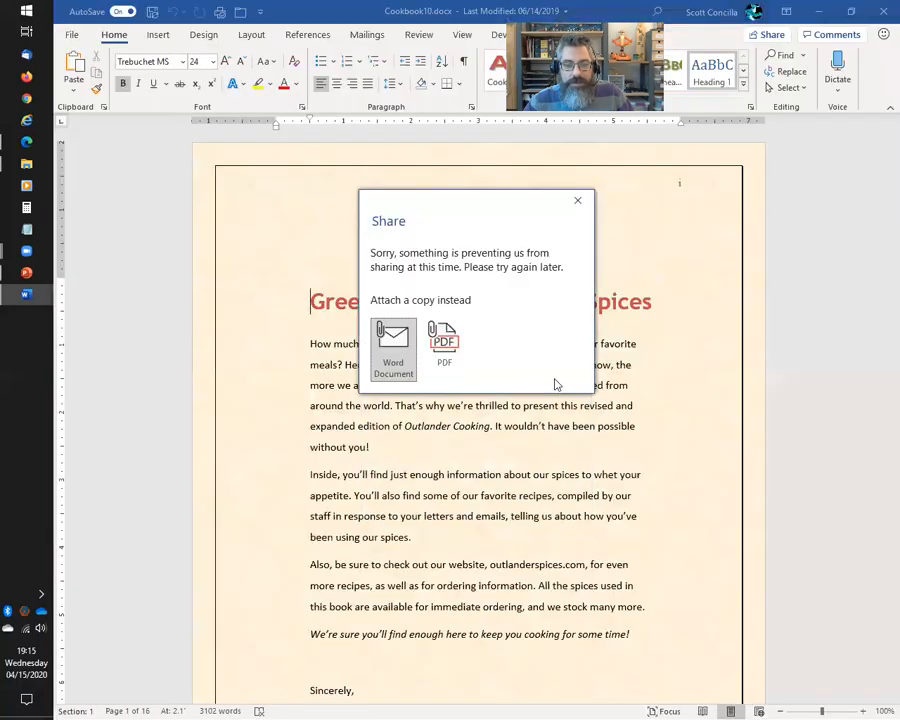
click(577, 200)
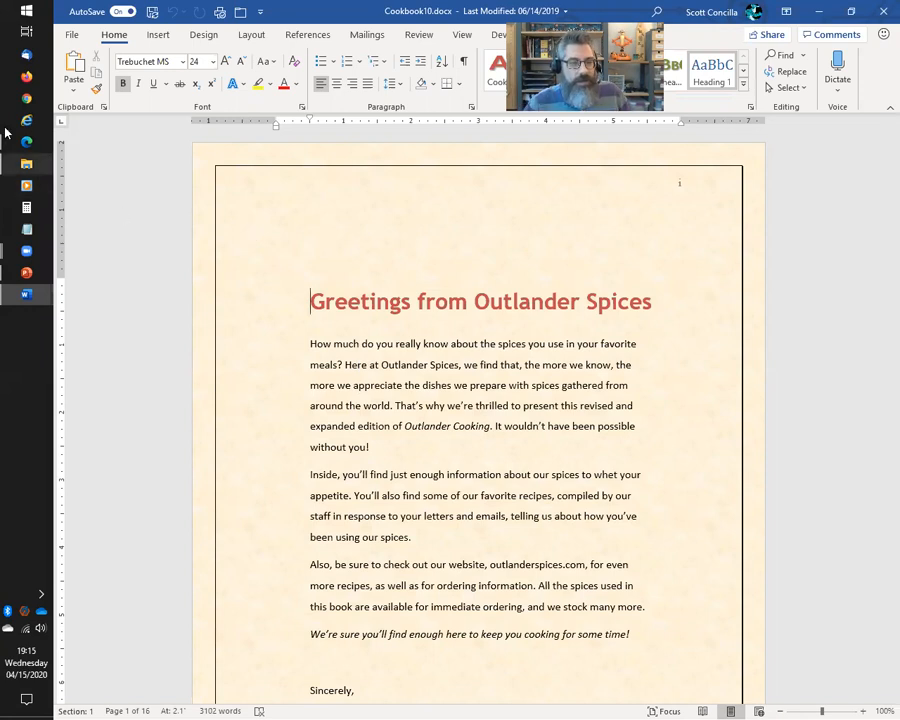
Step: Switch to the PowerPoint slide show and advance to the Sharing Files slide about the Send Link dialog box
click(26, 272)
click(250, 338)
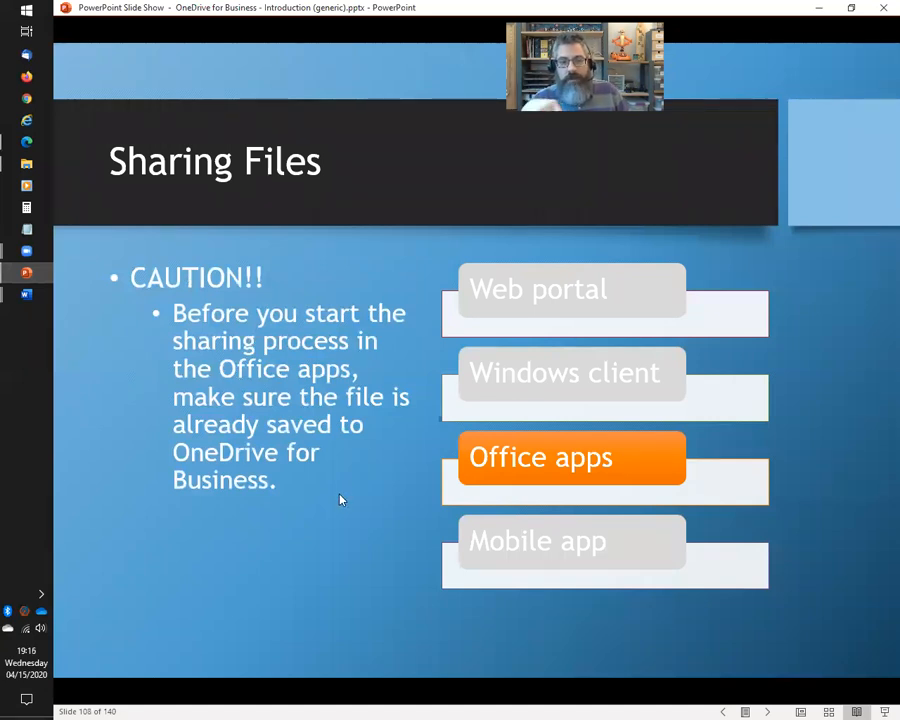
key(Right)
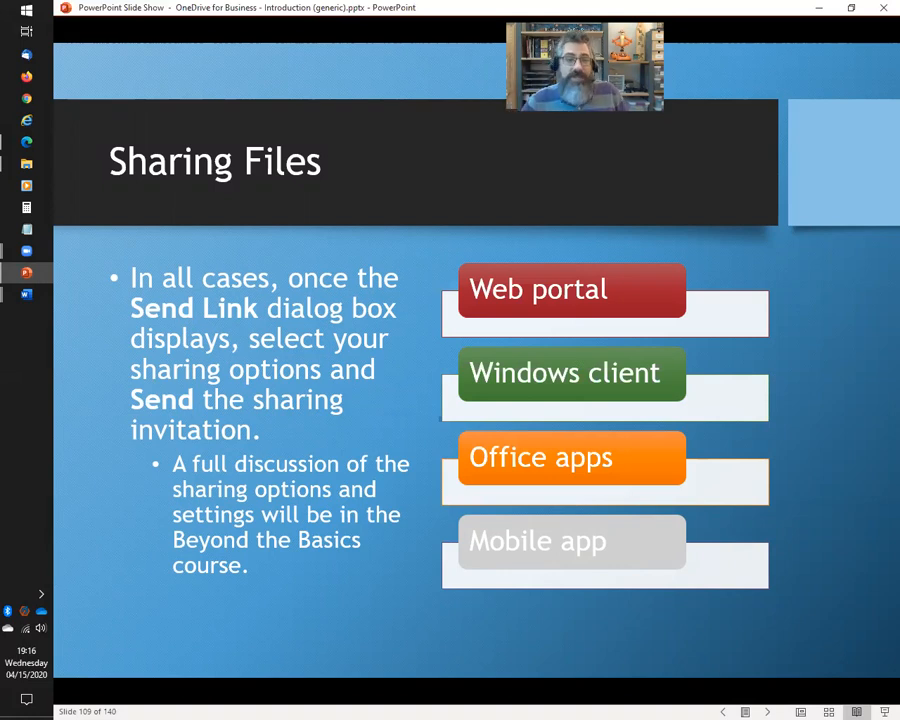
Step: Examine the Send Link dialog and its link settings for the Absolute references example workbook in the OneDrive web portal, without sending a link
click(27, 142)
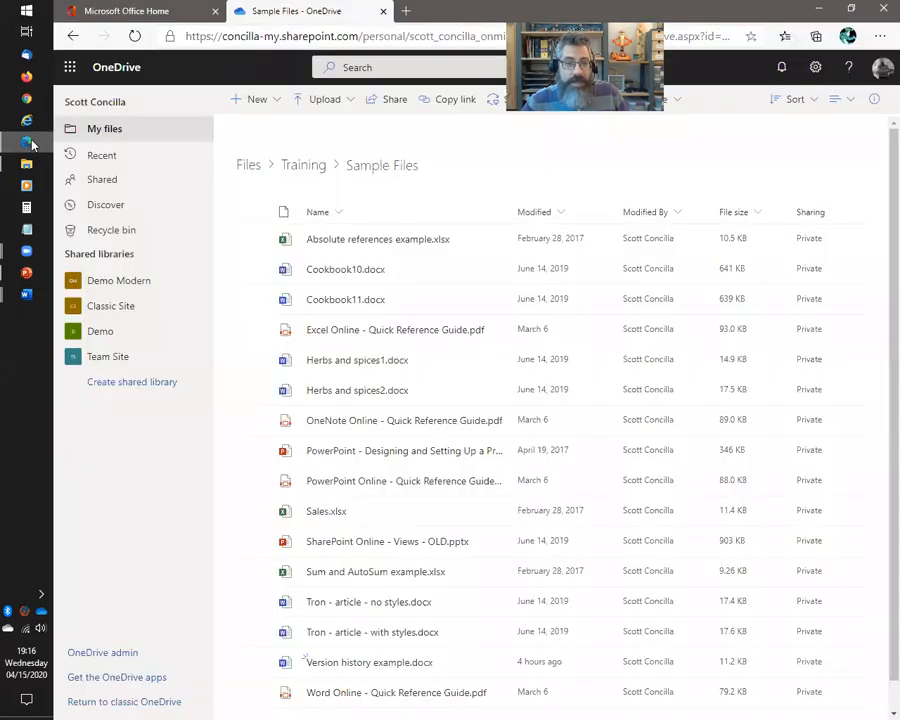
click(254, 241)
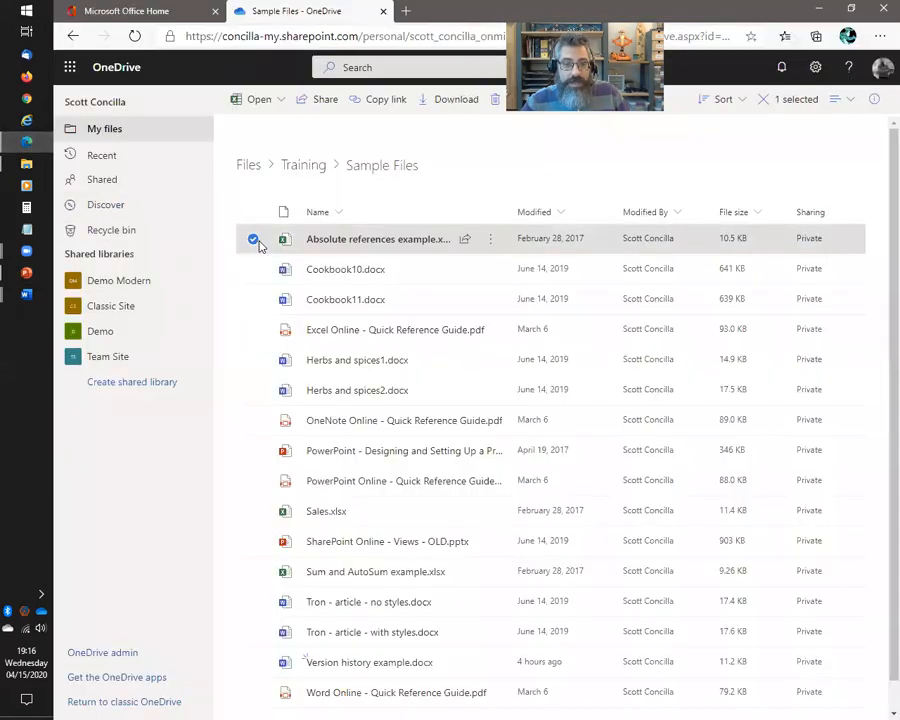
click(320, 104)
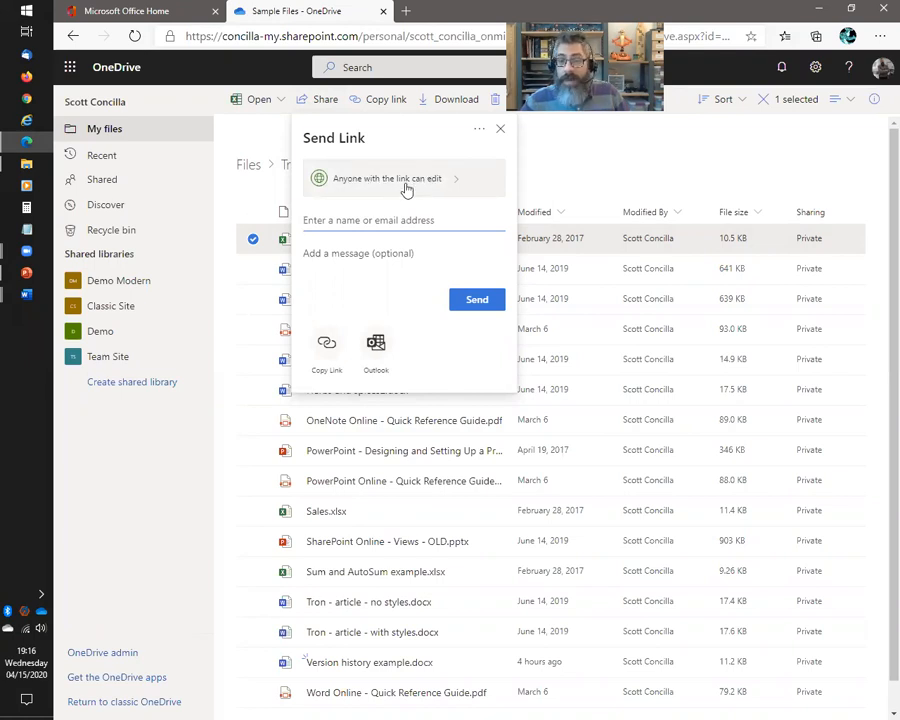
click(406, 188)
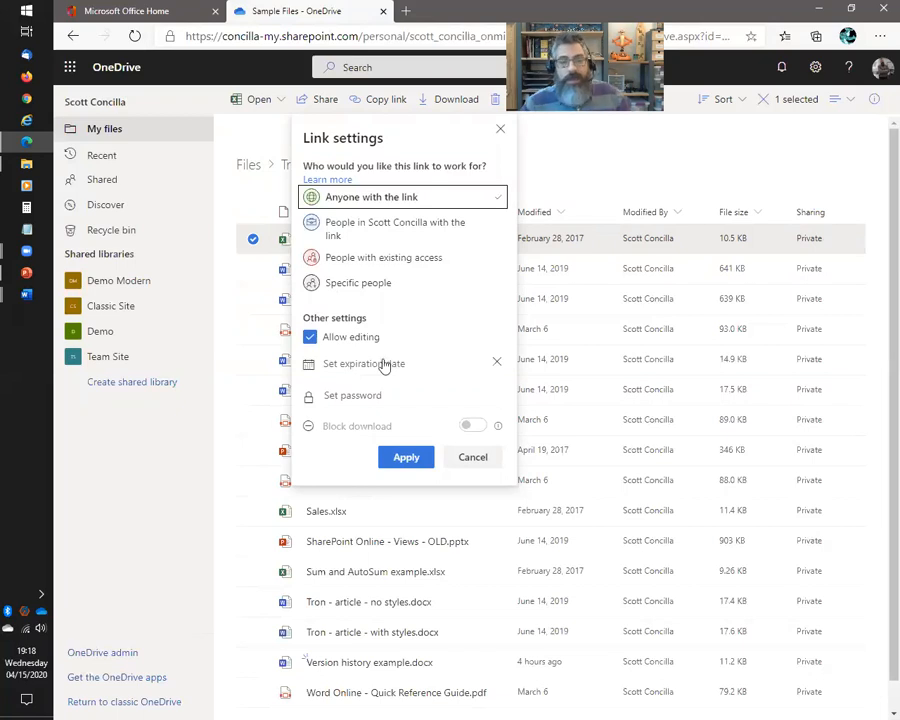
click(430, 463)
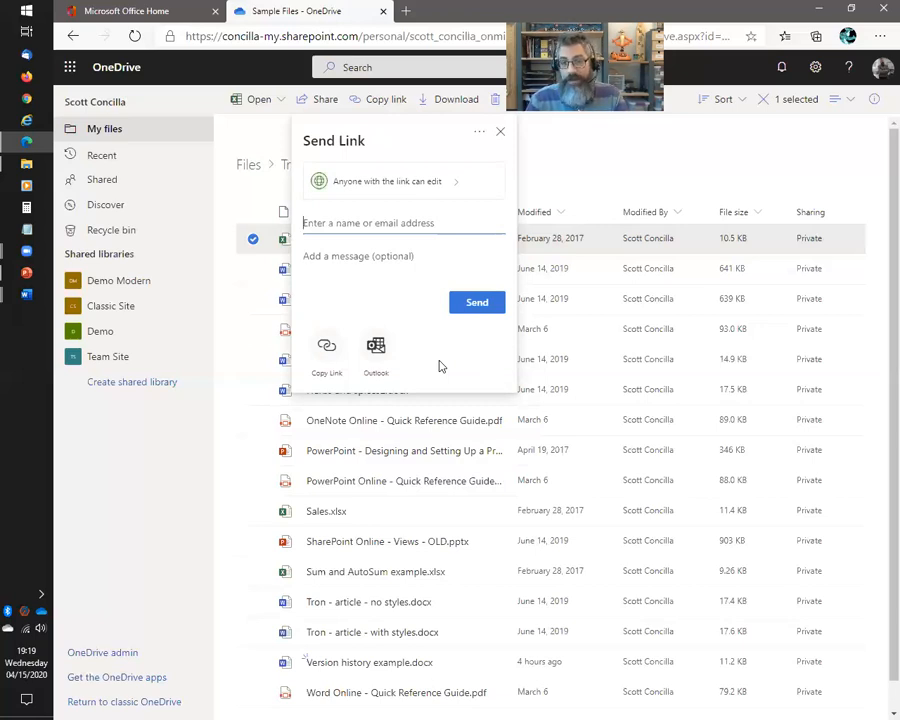
click(535, 147)
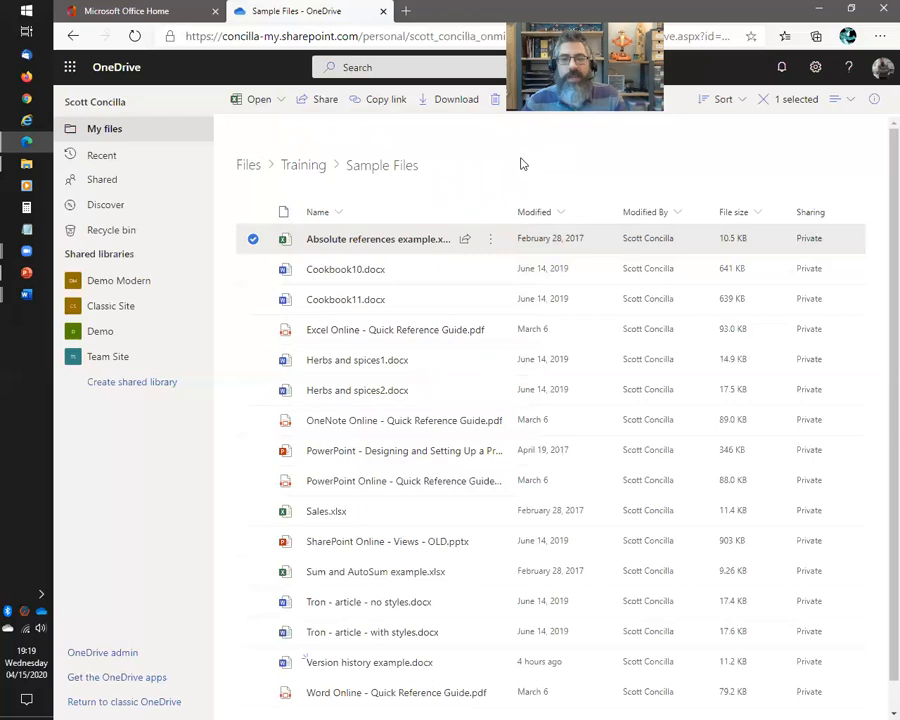
Step: Return to the PowerPoint slide show and advance to the mobile app sharing slide
key(alt+Tab)
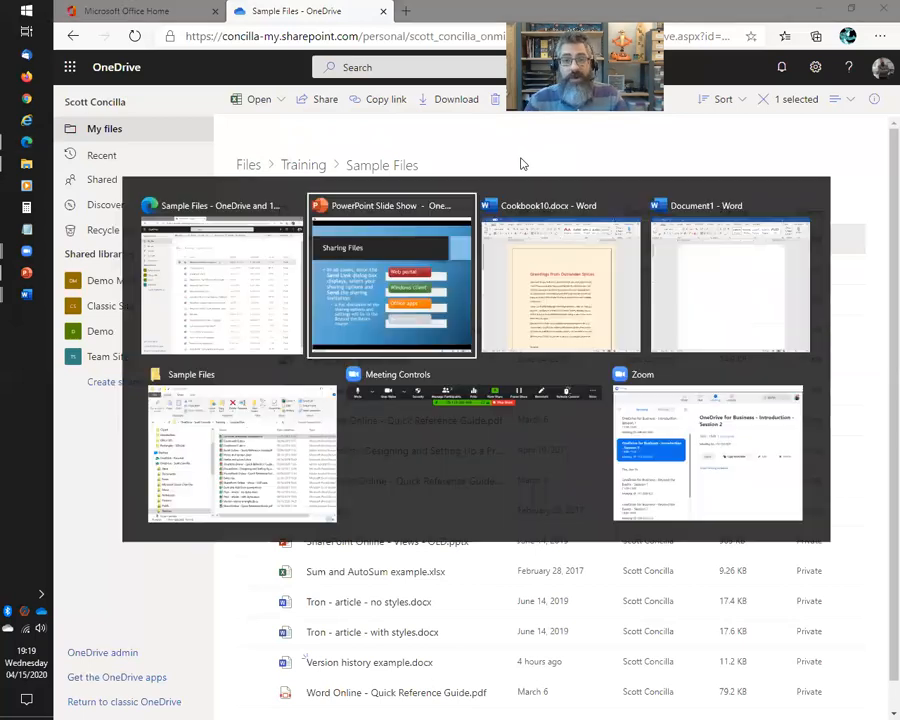
key(Right)
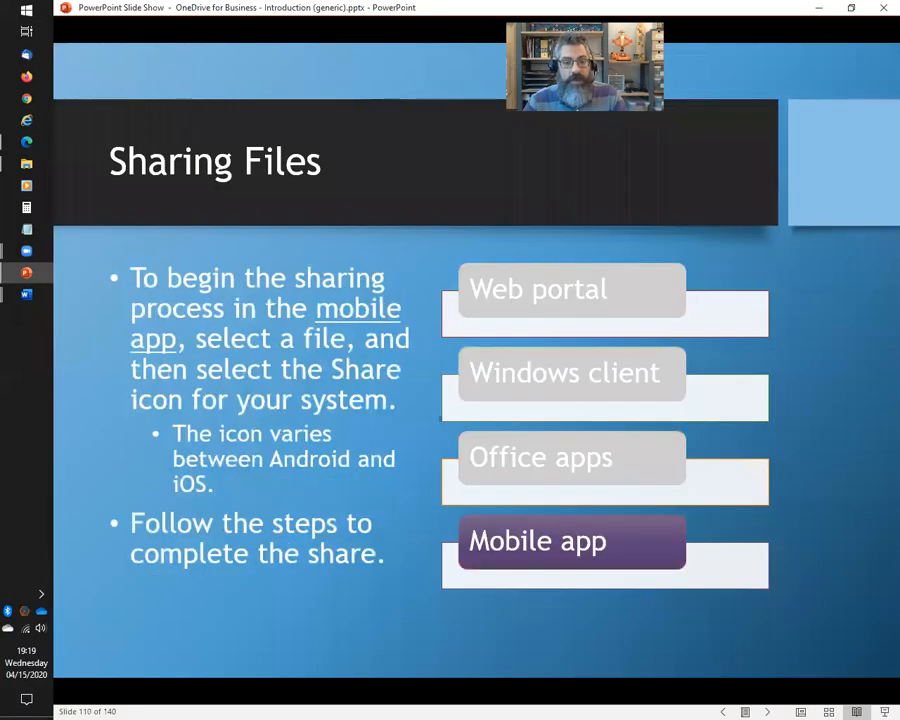
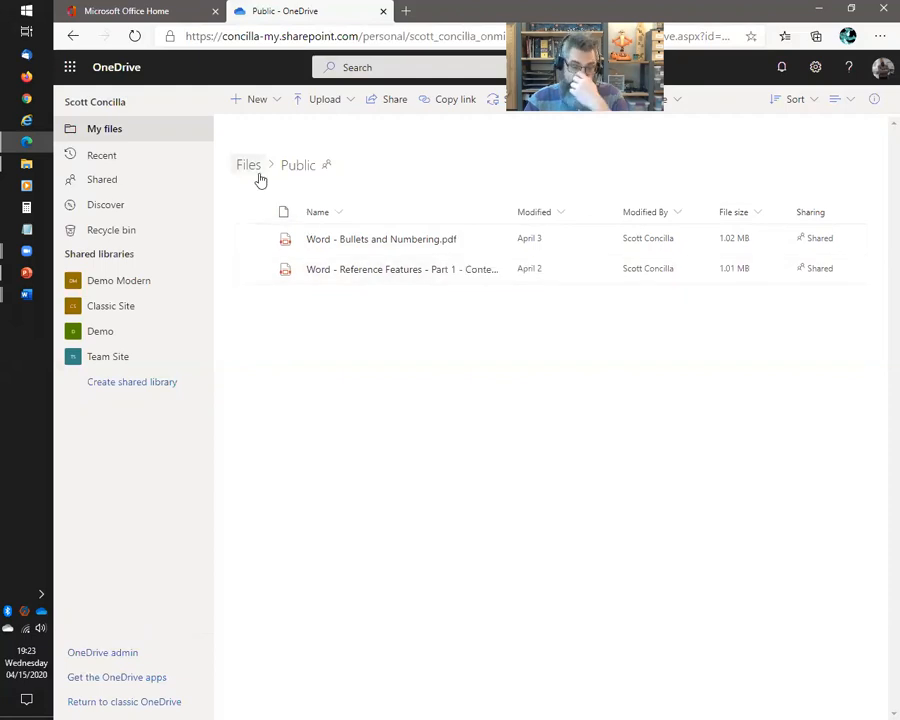
Step: Examine Manage Access for Word - Bullets and Numbering.pdf, looking up "stu" under Grant Access, and close it without granting access
click(253, 243)
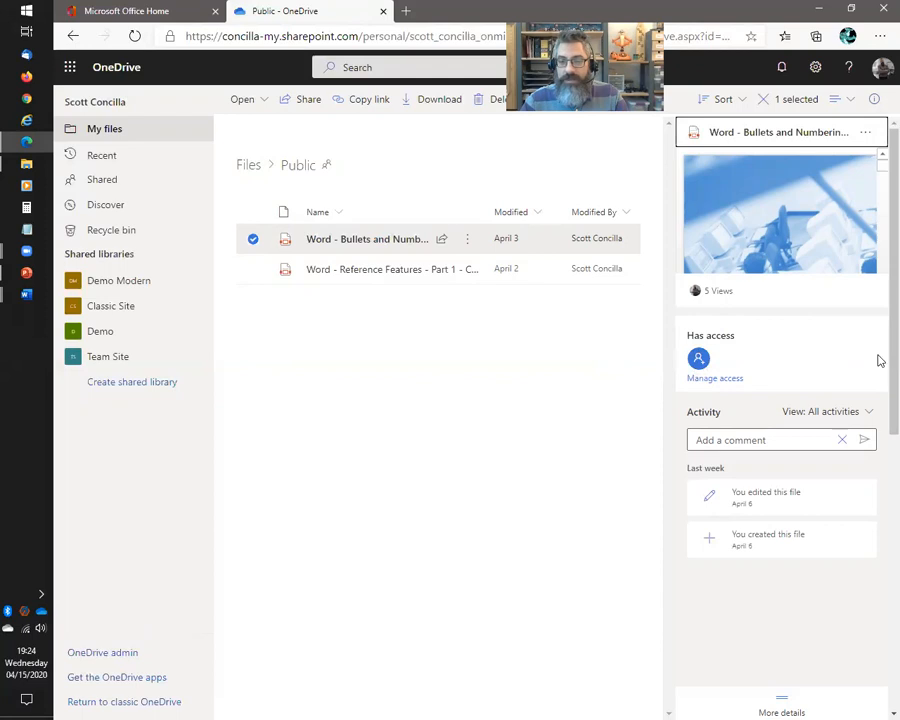
click(722, 380)
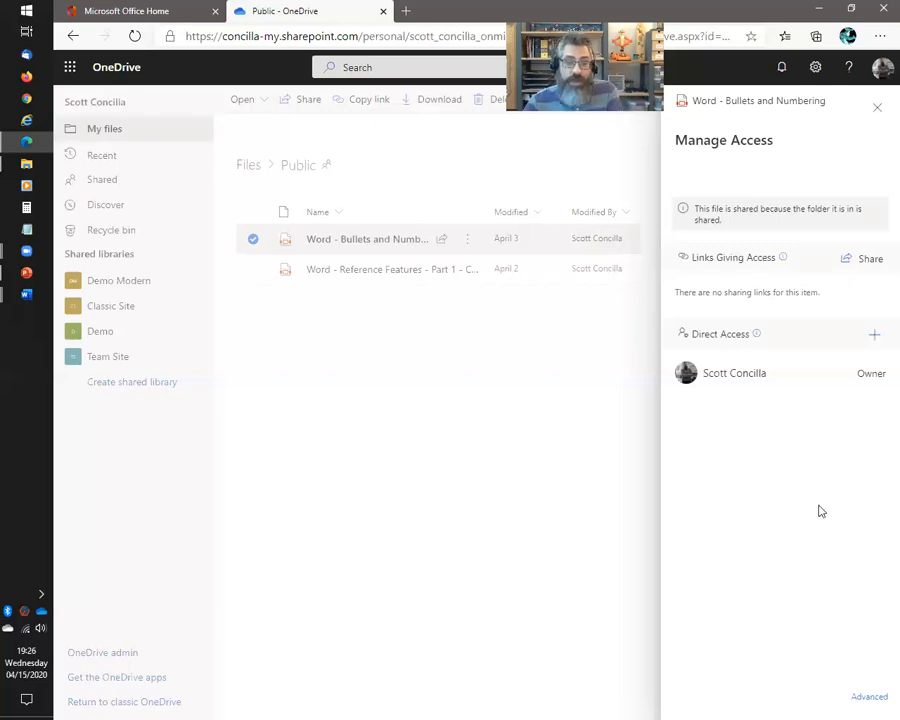
click(876, 340)
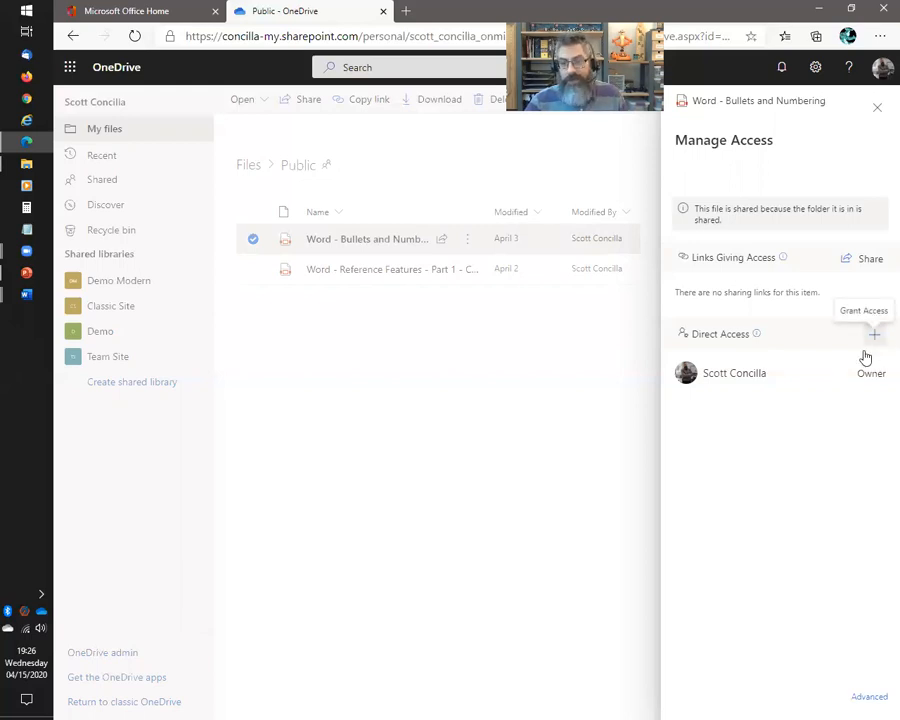
click(782, 402)
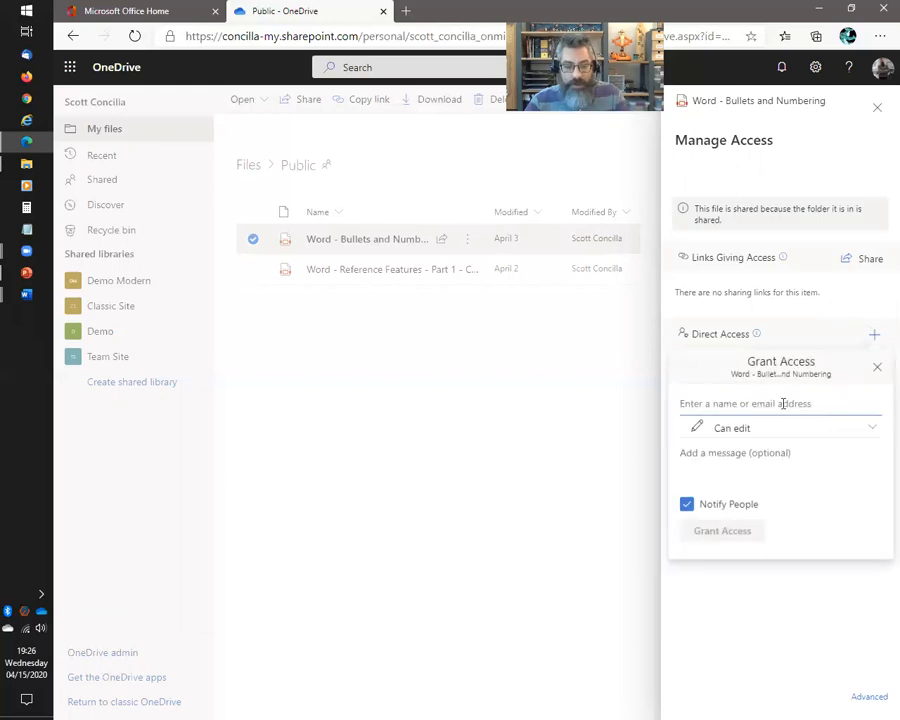
text(stu)
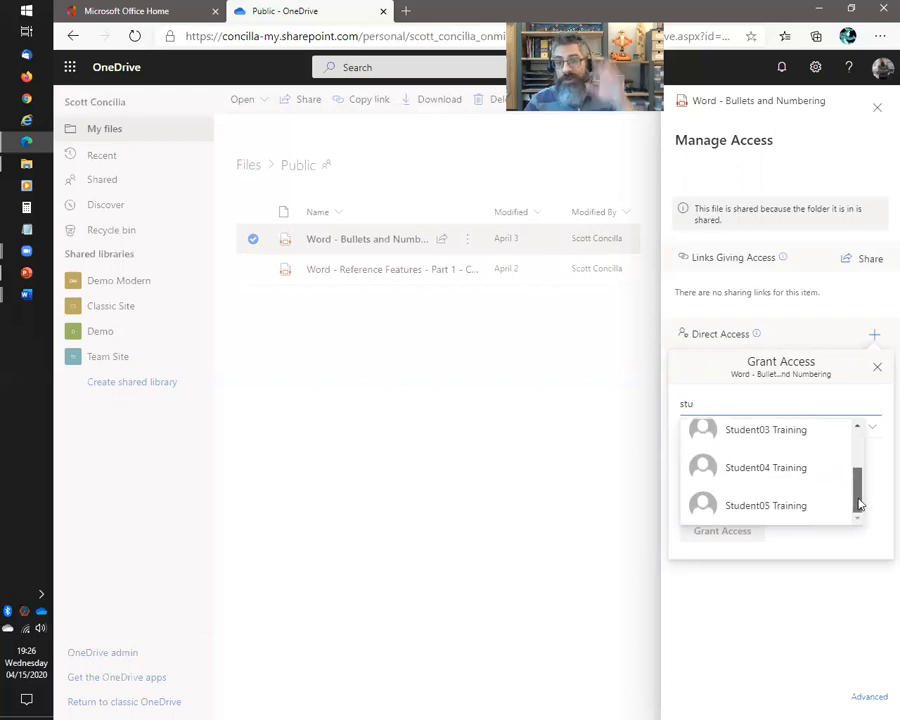
drag(856, 505, 854, 442)
click(799, 591)
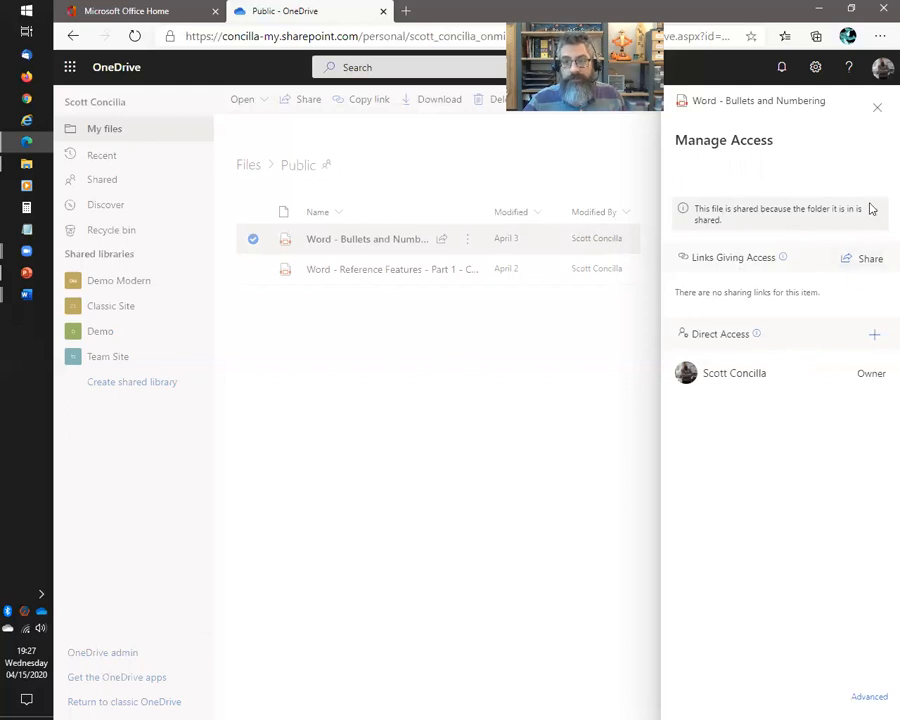
click(877, 107)
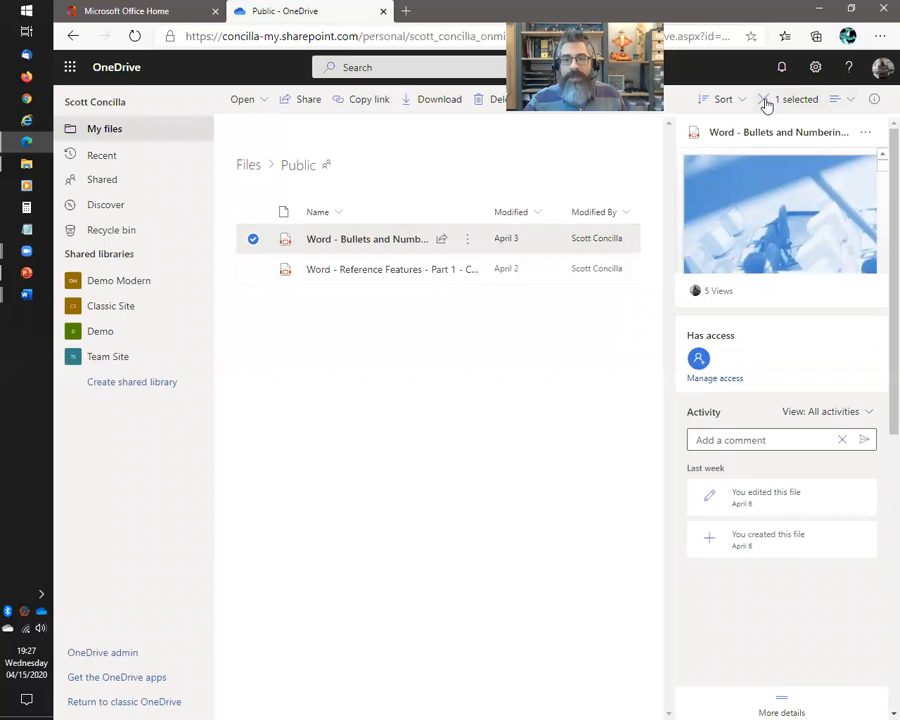
click(502, 433)
Step: Switch to the PowerPoint slide show and advance to the Managing Access slide for the Windows client
key(alt+Tab)
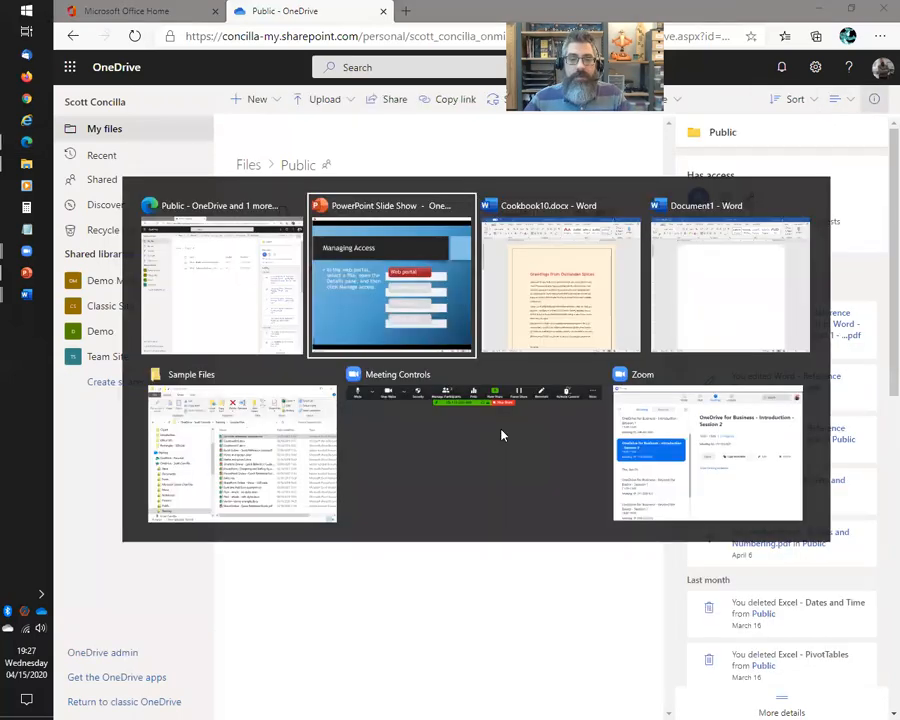
key(Right)
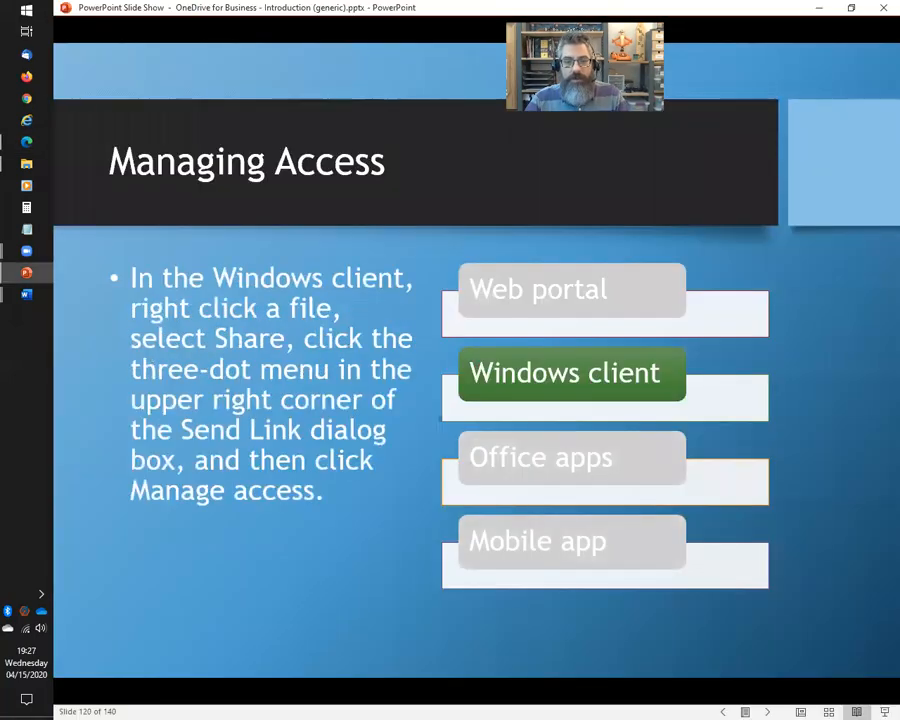